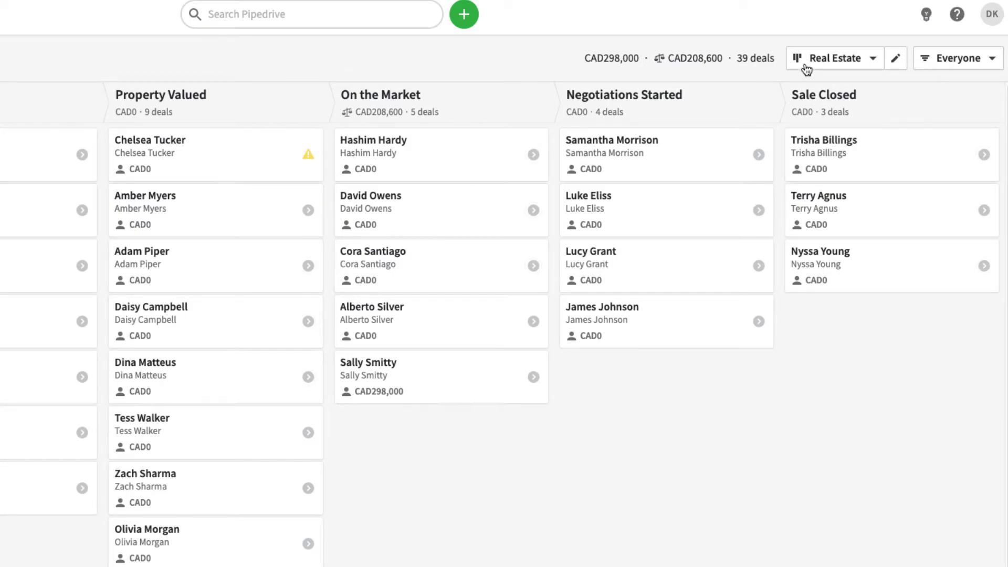
- Look through the available pipelines and open the Real Estate pipeline's editor to examine the Lead In stage's name and rotting days
click(873, 63)
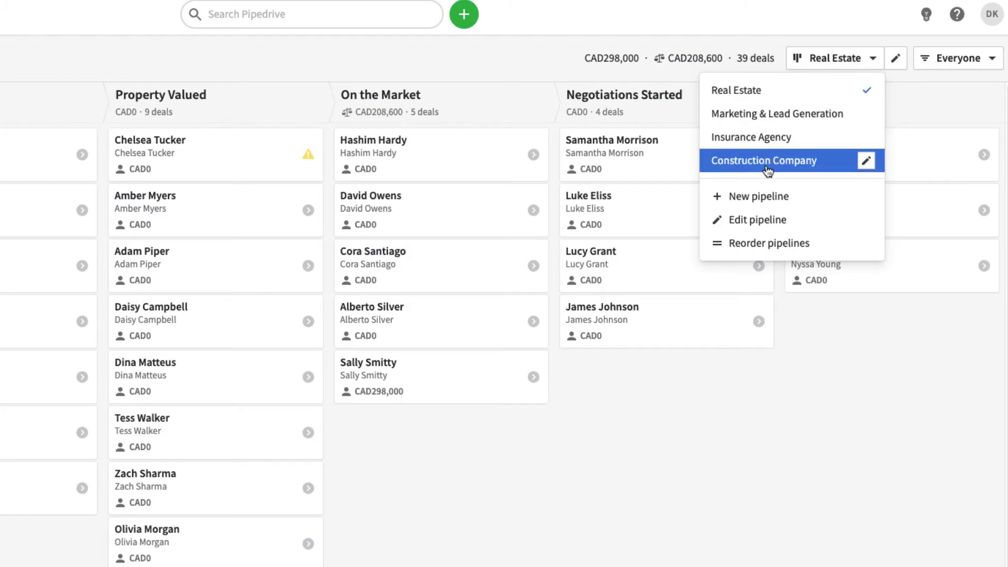
click(763, 4)
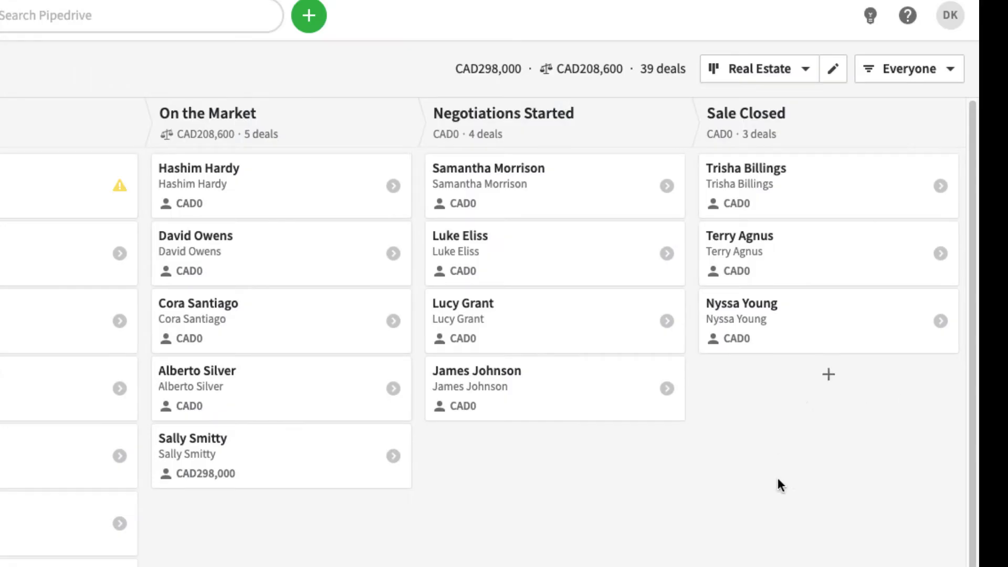
click(833, 73)
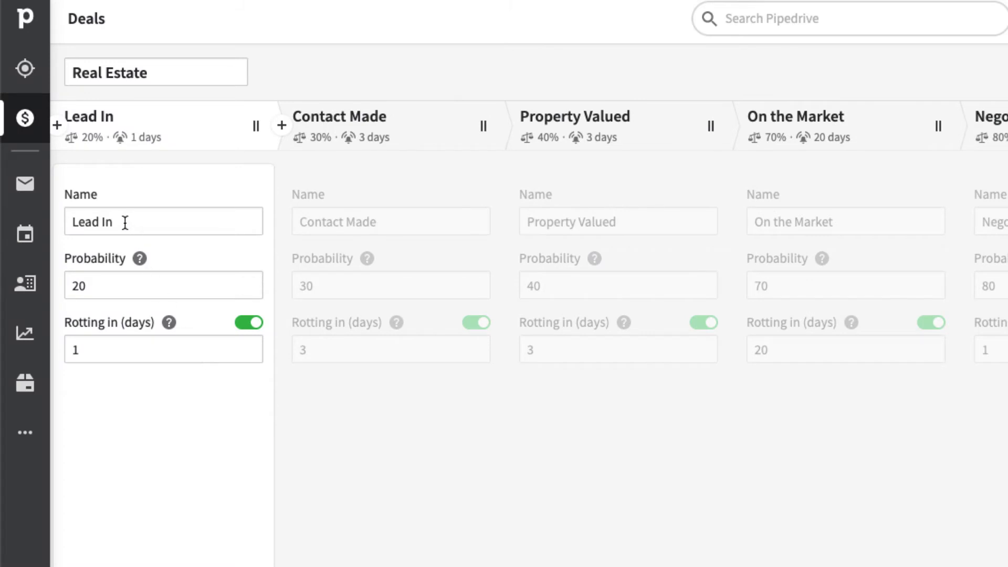
double_click(124, 221)
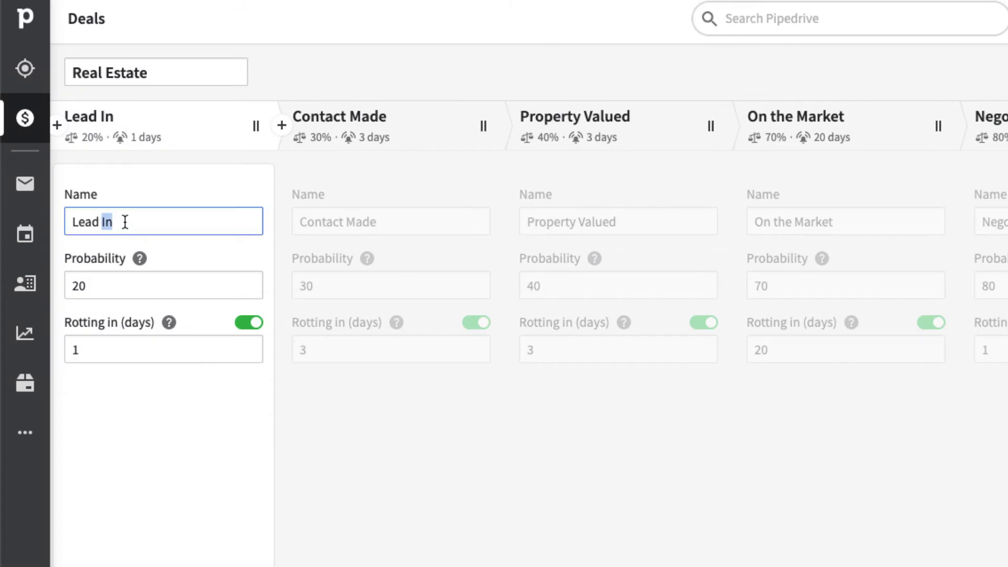
triple_click(124, 221)
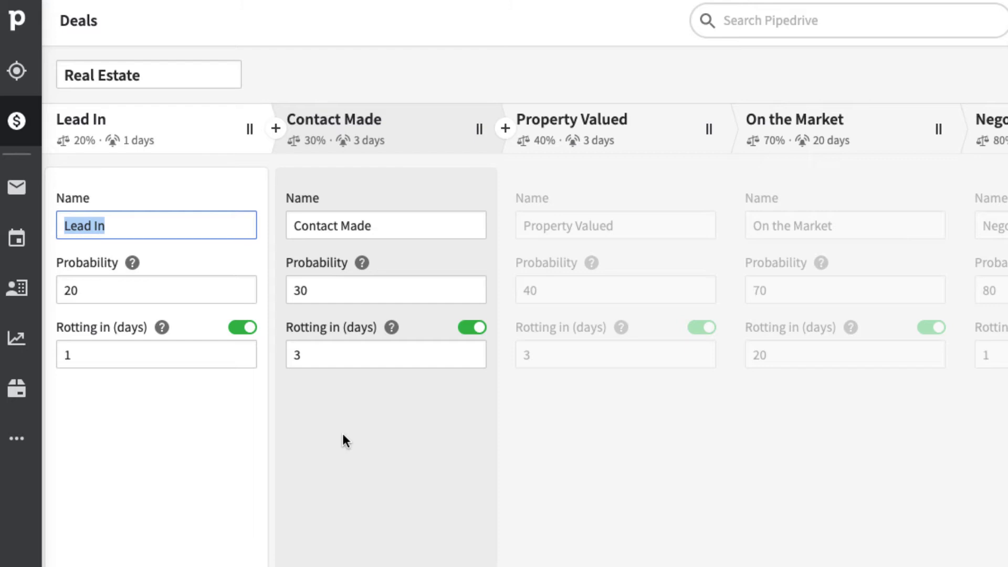
click(242, 350)
click(242, 358)
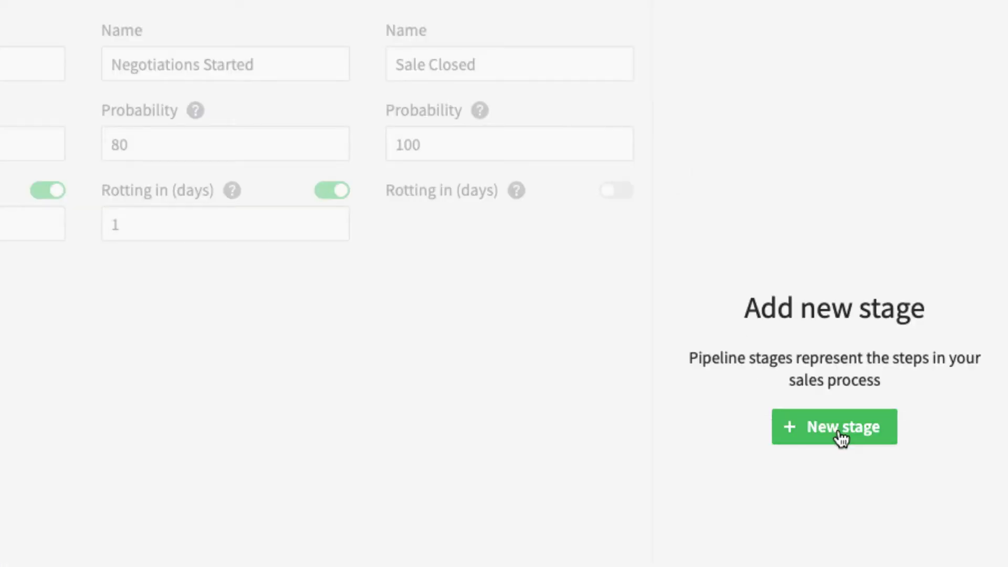
- Add a new stage to the Real Estate pipeline and move it between Contact Made and Property Valued
click(842, 436)
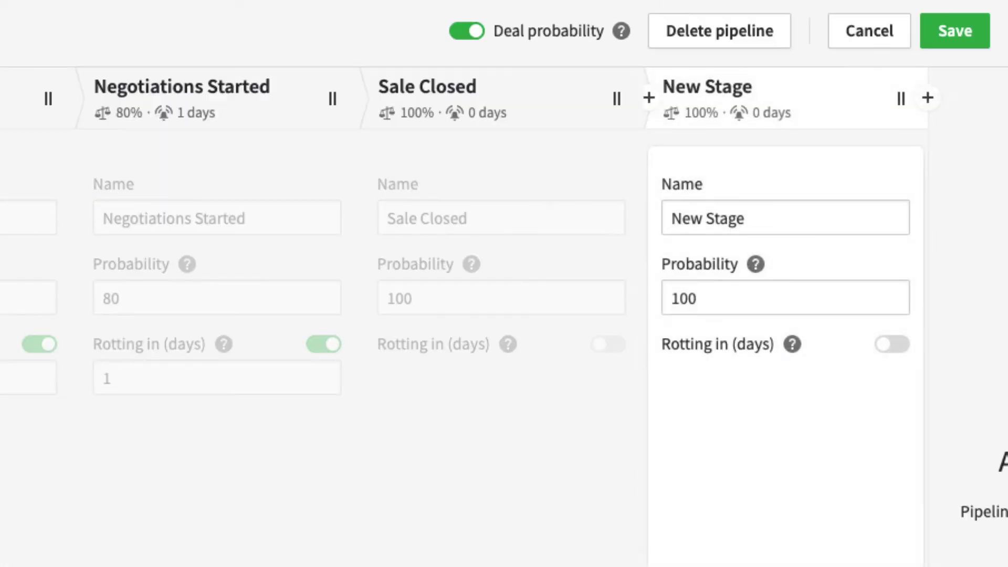
triple_click(766, 212)
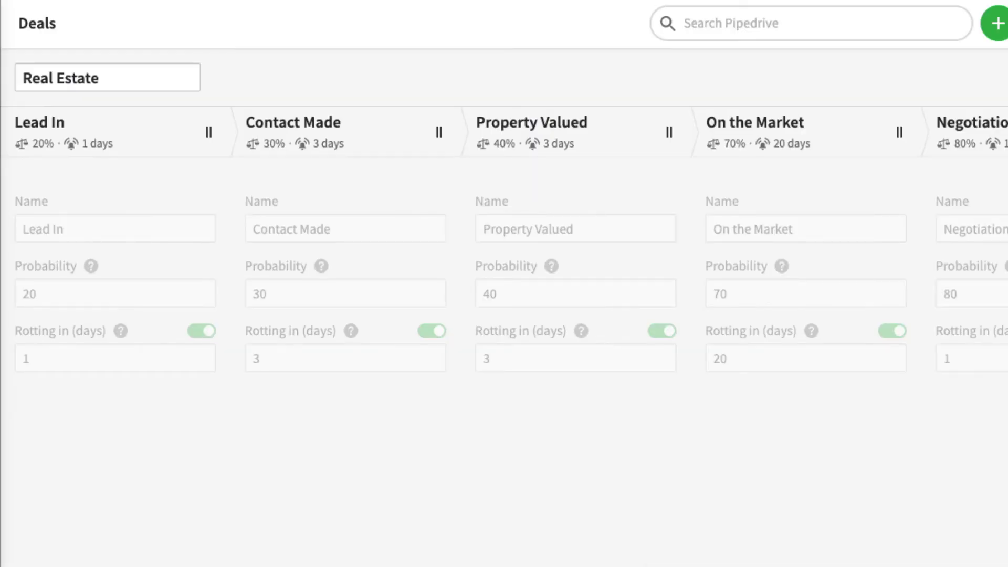
drag(1005, 137, 500, 88)
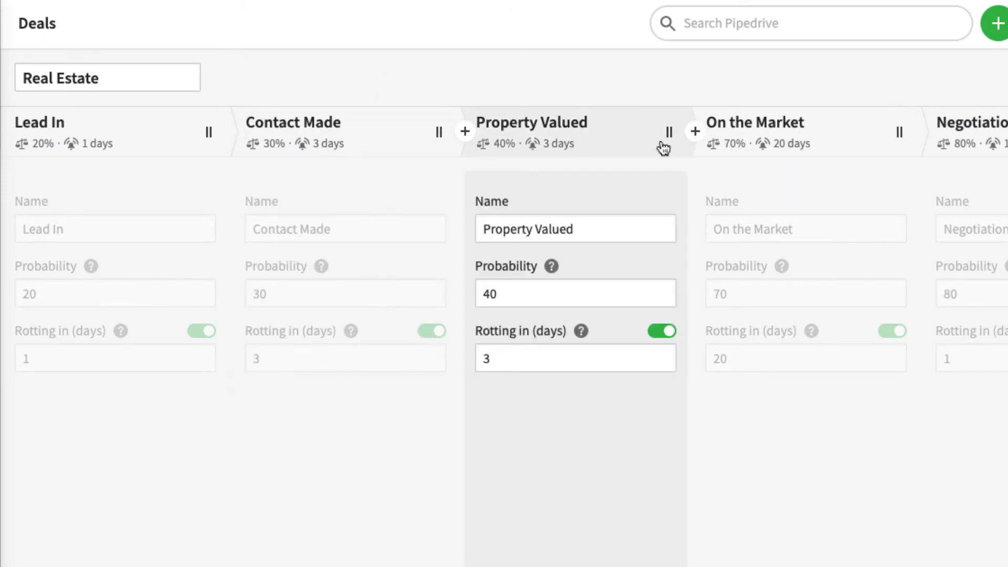
drag(1005, 136, 514, 178)
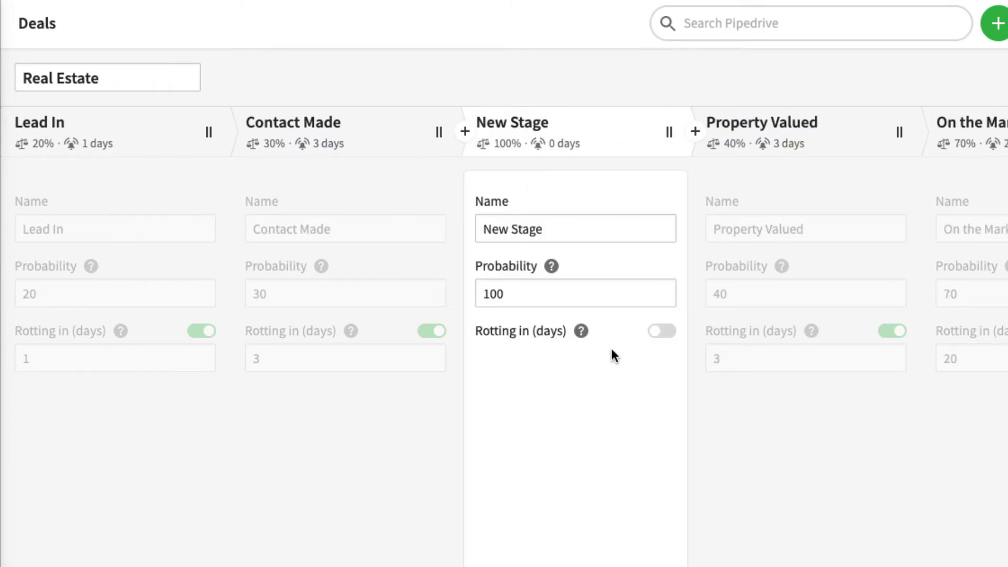
- Delete the new stage from the Real Estate pipeline and leave the editor without saving changes
click(527, 541)
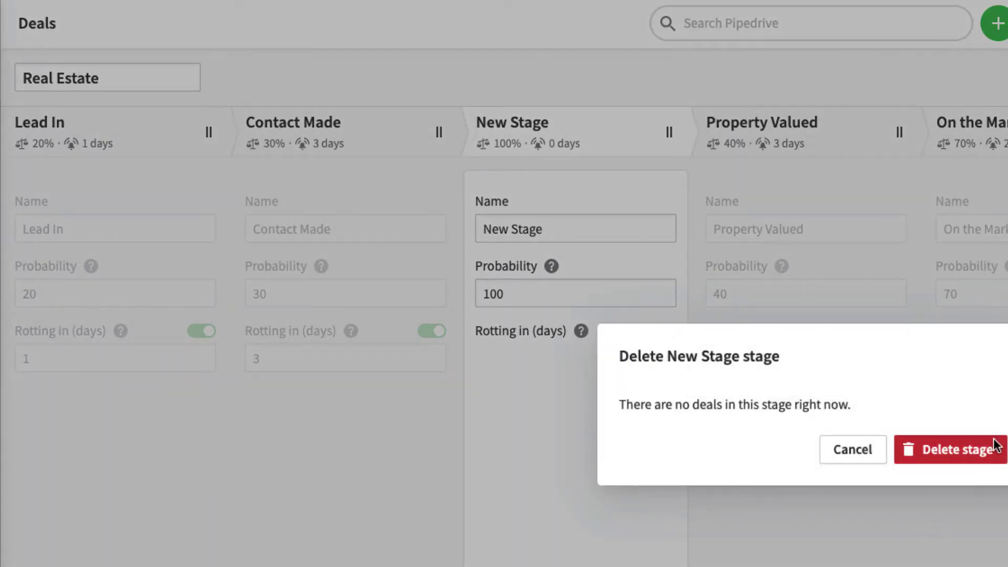
click(996, 445)
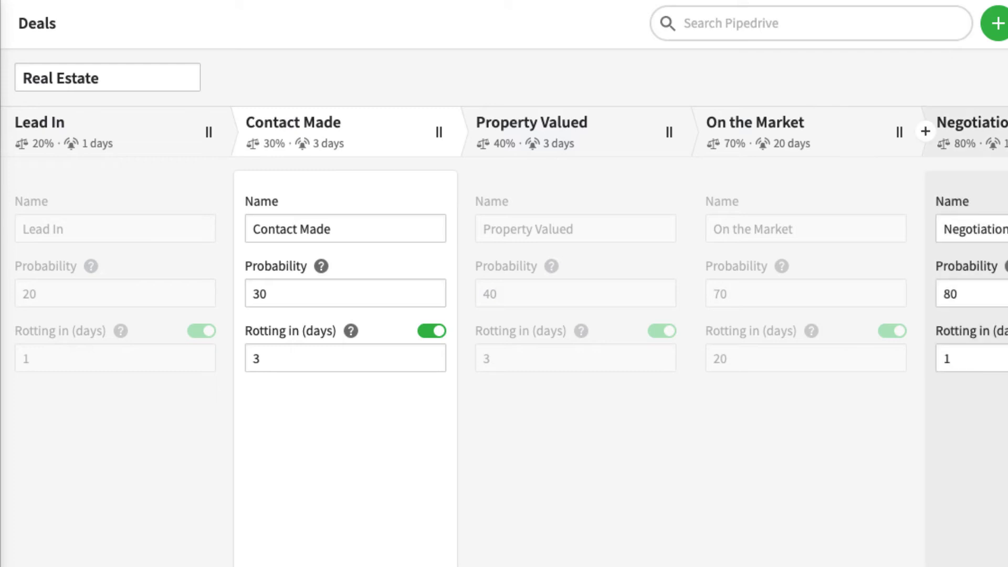
click(1007, 77)
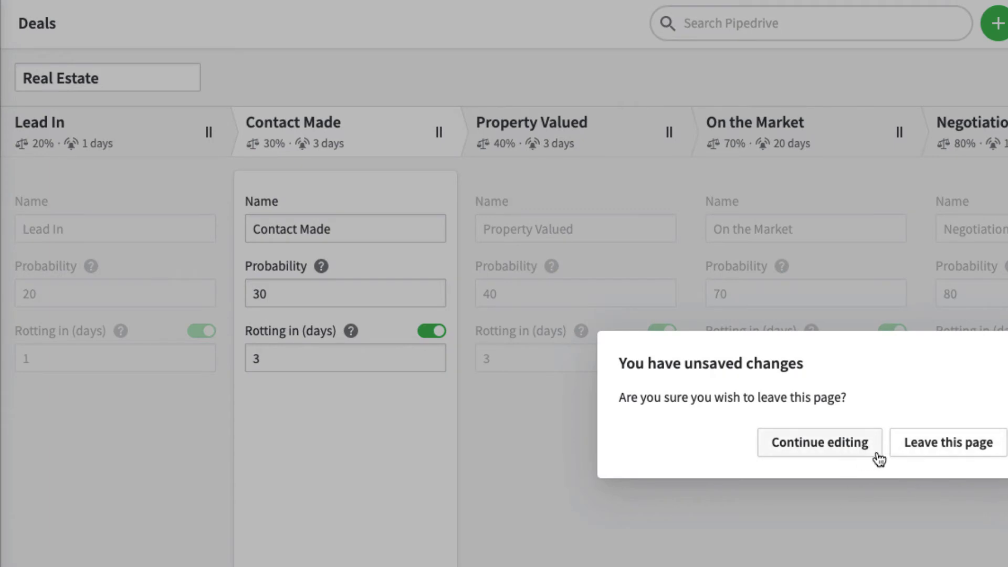
click(969, 450)
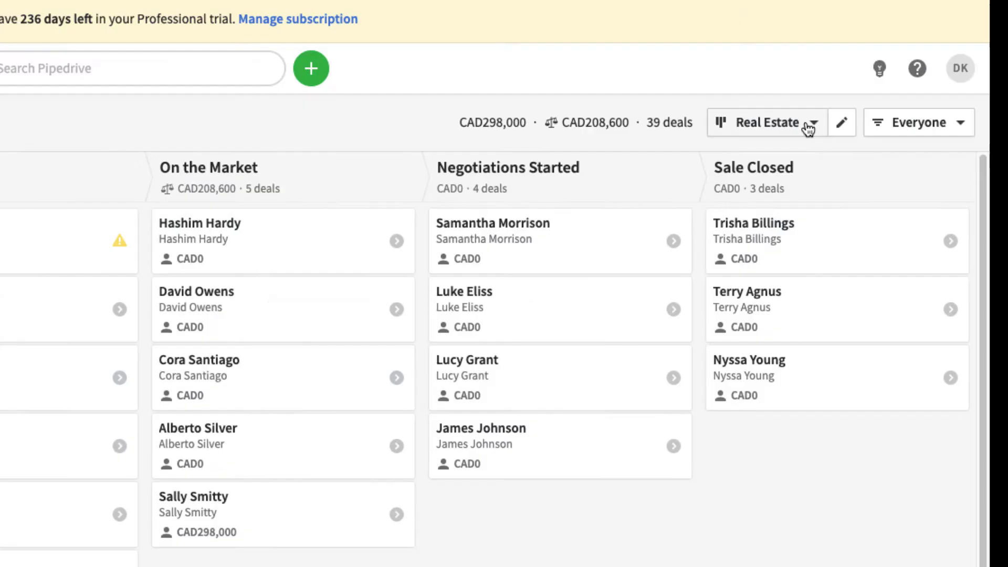
- Switch the deals board to the Marketing & Lead Generation pipeline
click(811, 126)
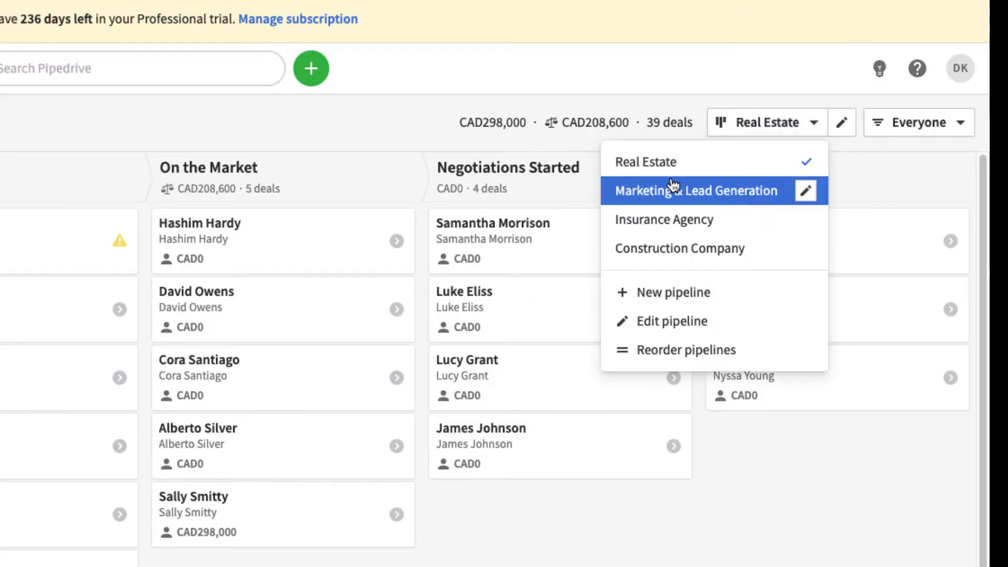
click(718, 189)
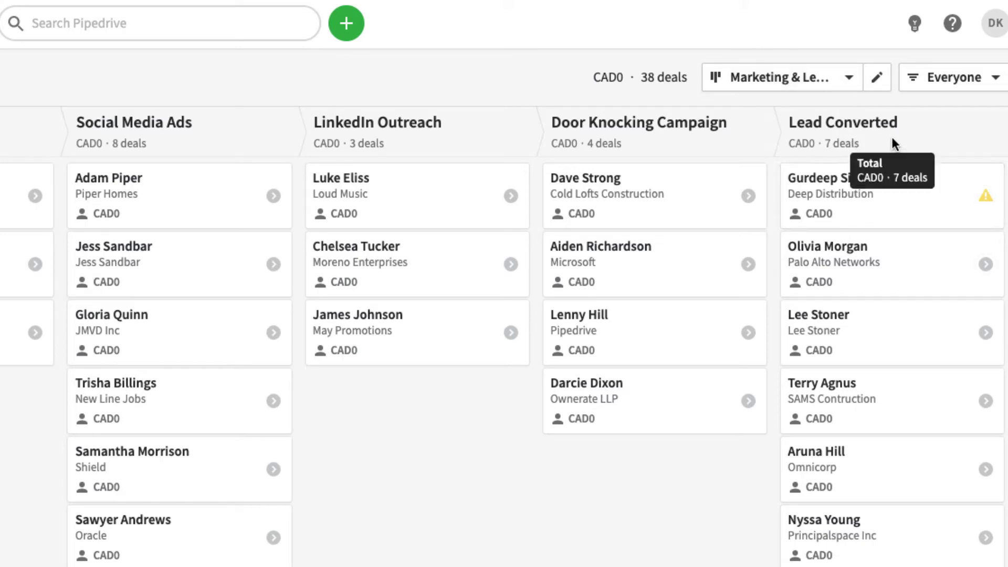
click(847, 83)
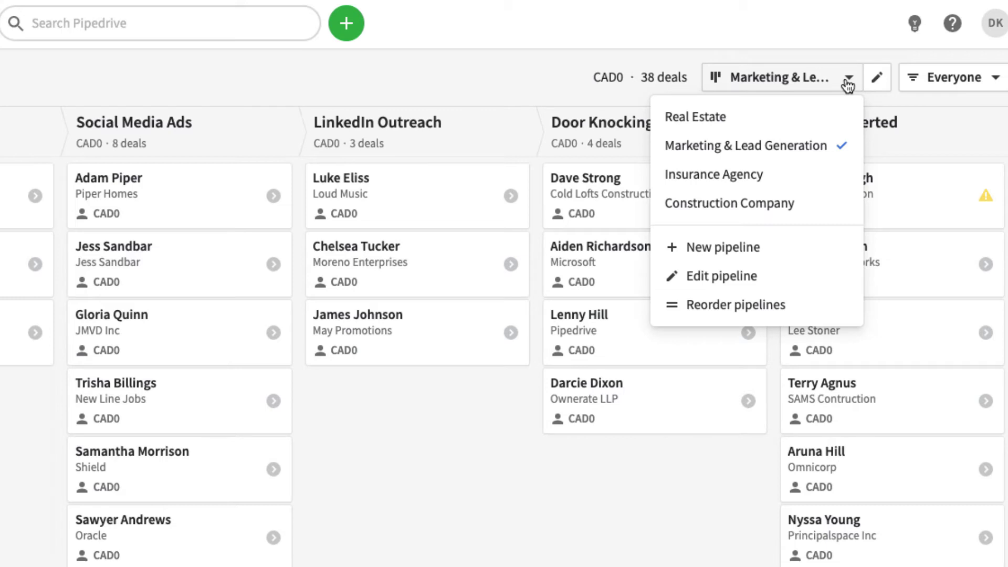
click(741, 249)
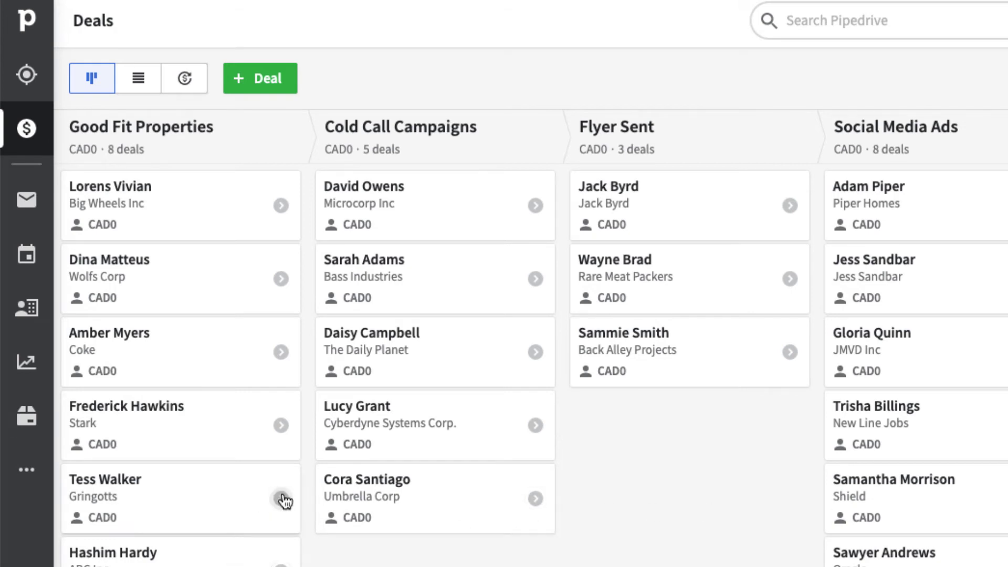
- Open Workflow Automation and list the automations created by the current account
click(27, 476)
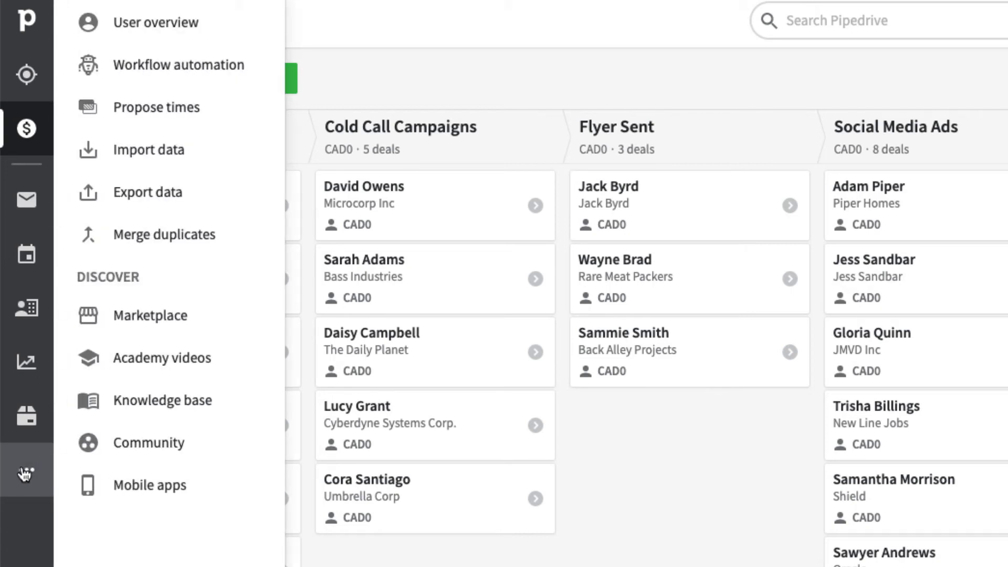
click(174, 72)
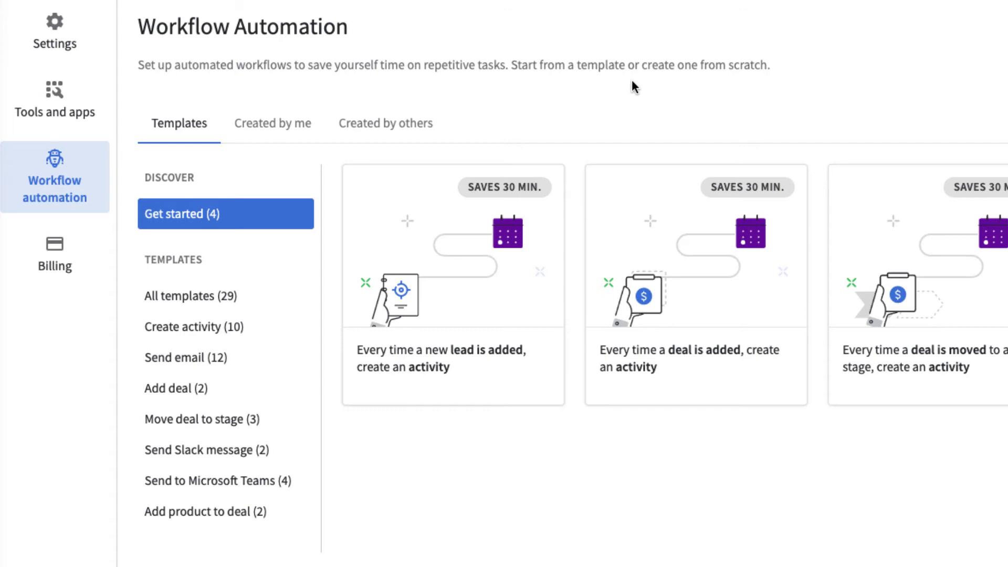
click(278, 125)
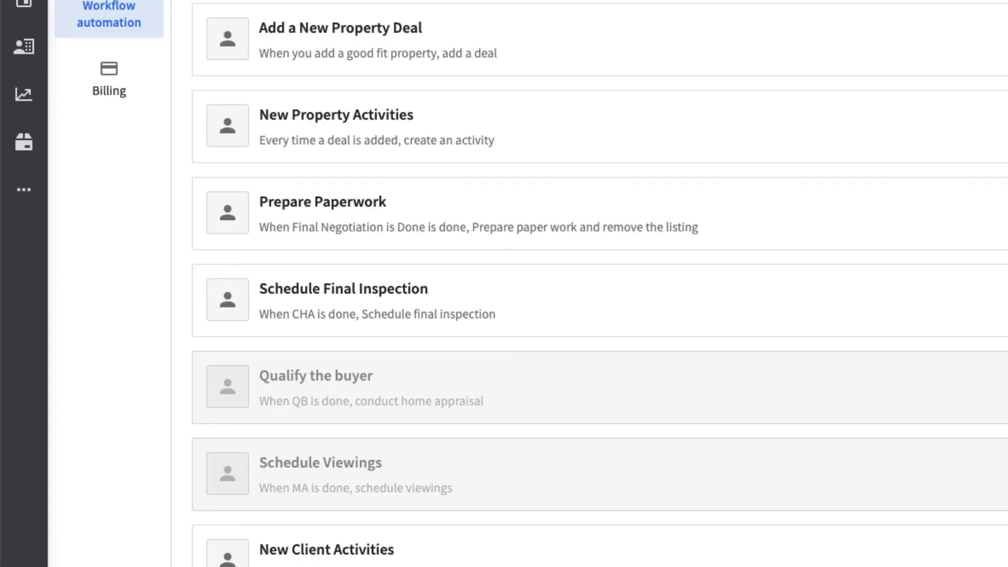
- Open the Add a New Property Deal automation for editing and review its trigger, label conditions and deal creation action
scroll(599, 283, down, 1)
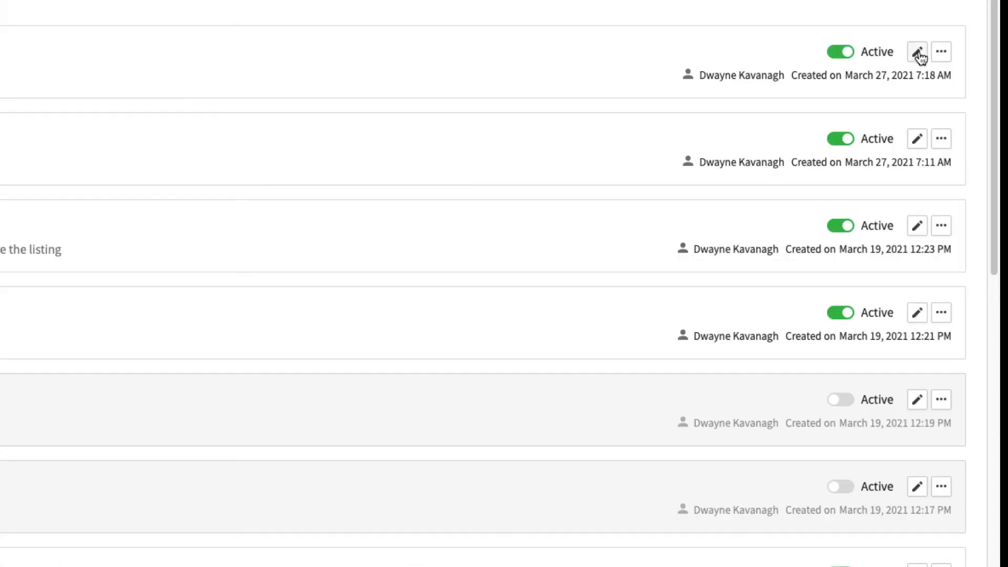
click(916, 53)
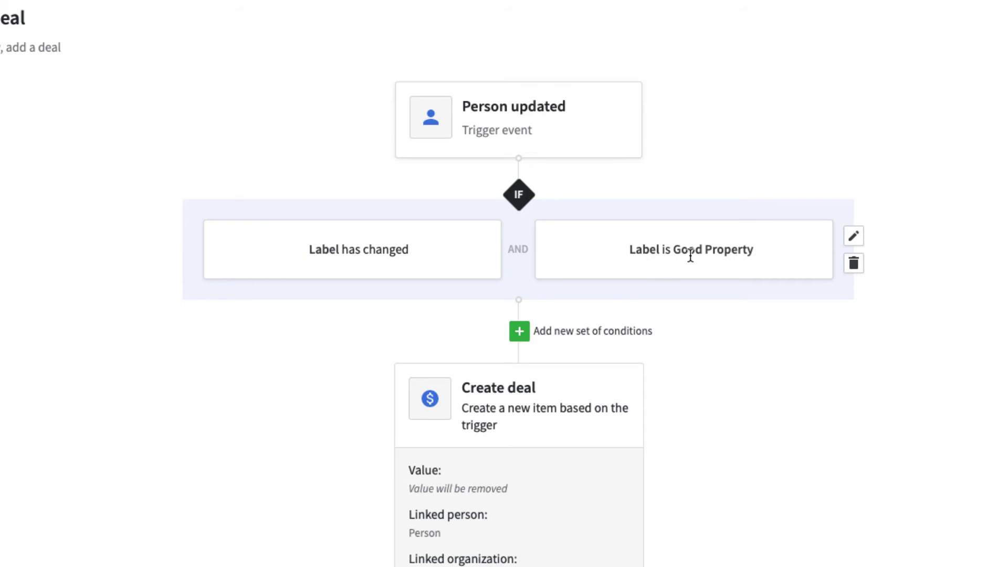
scroll(737, 255, down, 1)
scroll(703, 273, down, 2)
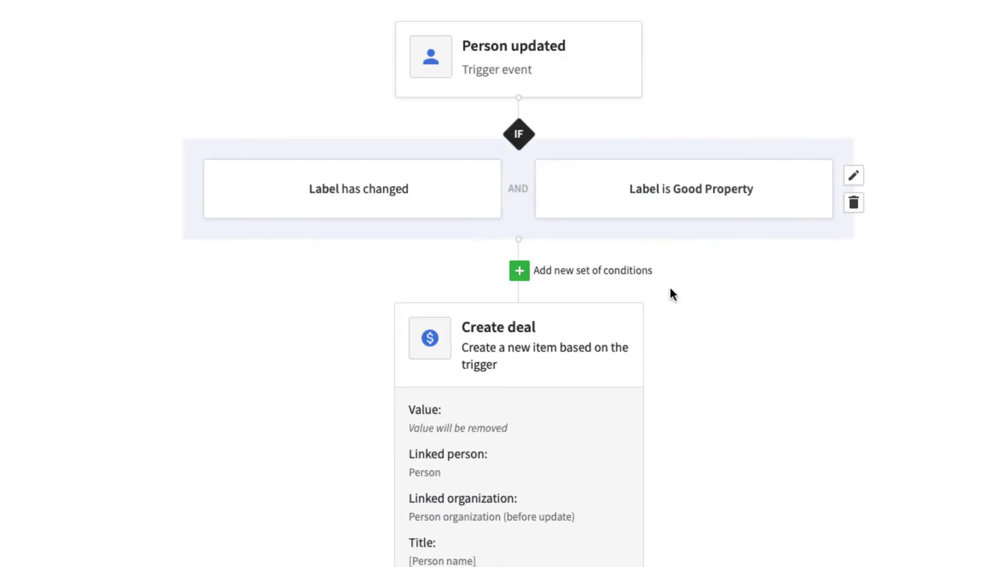
scroll(722, 366, down, 3)
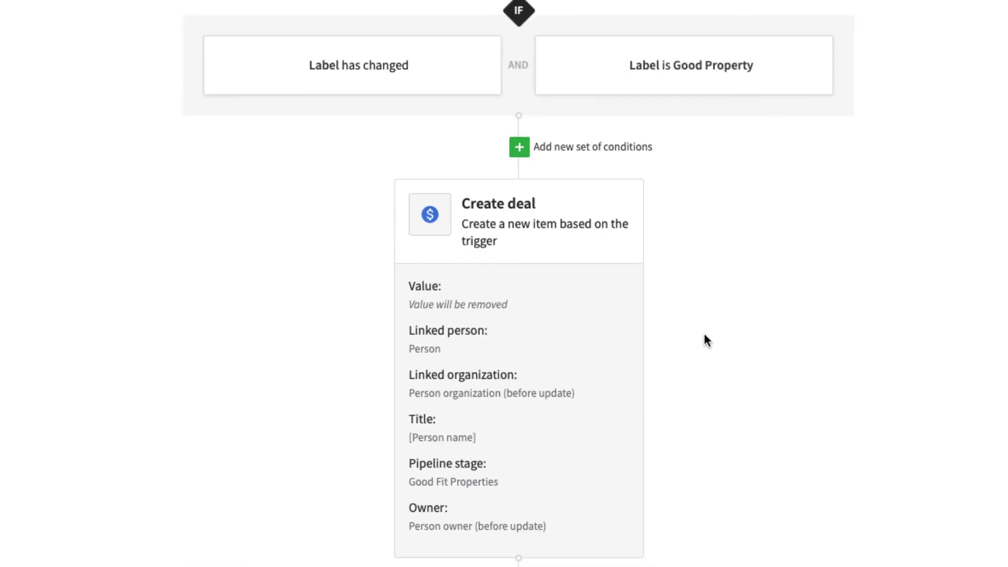
- Examine the field settings of the automation's Create deal action and close them without changes
mouse_move(612, 267)
click(643, 201)
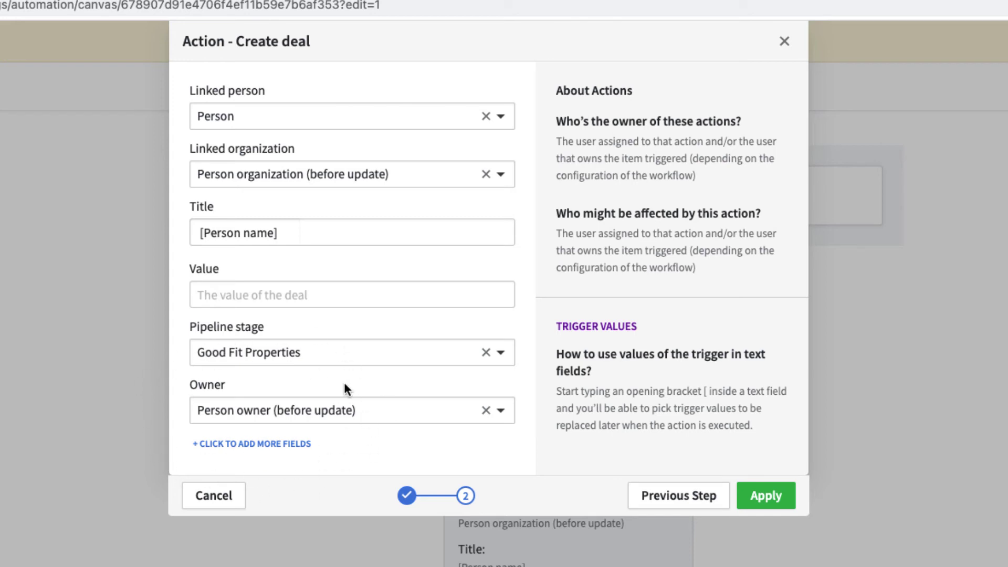
click(784, 41)
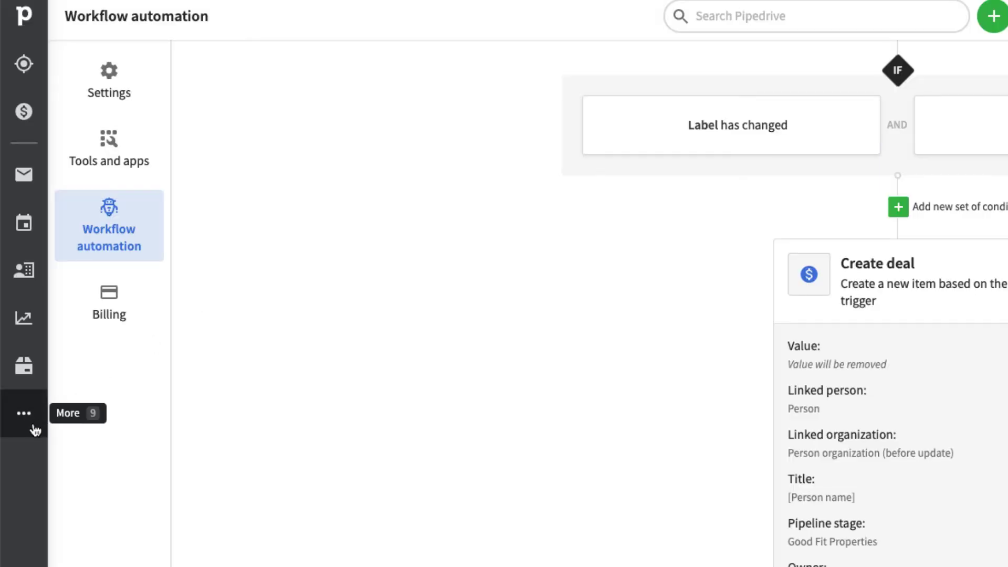
- In the people contacts list, assign the Good Property label to the unlabeled contact at Moveer Limited
click(23, 275)
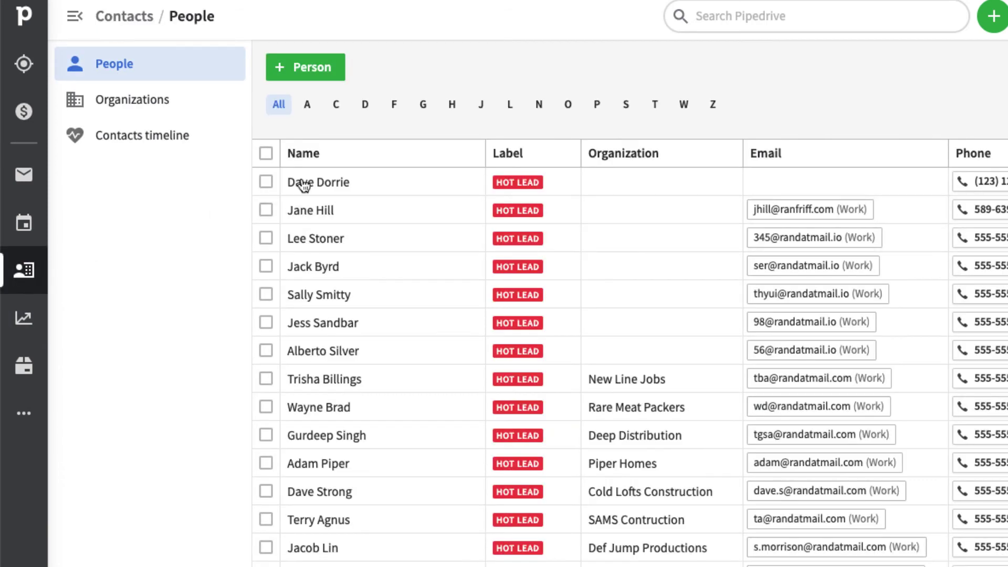
scroll(523, 288, down, 8)
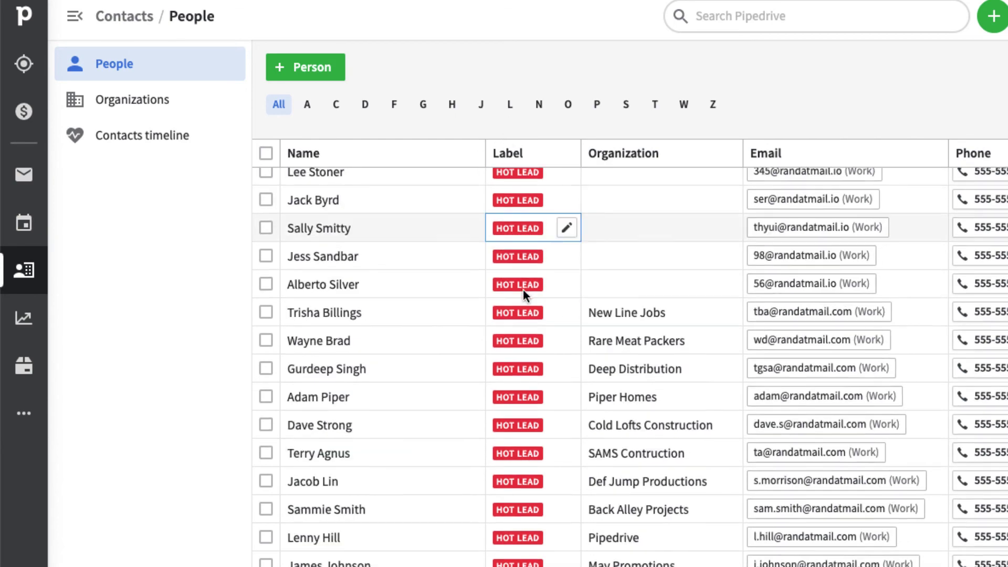
scroll(526, 288, down, 3)
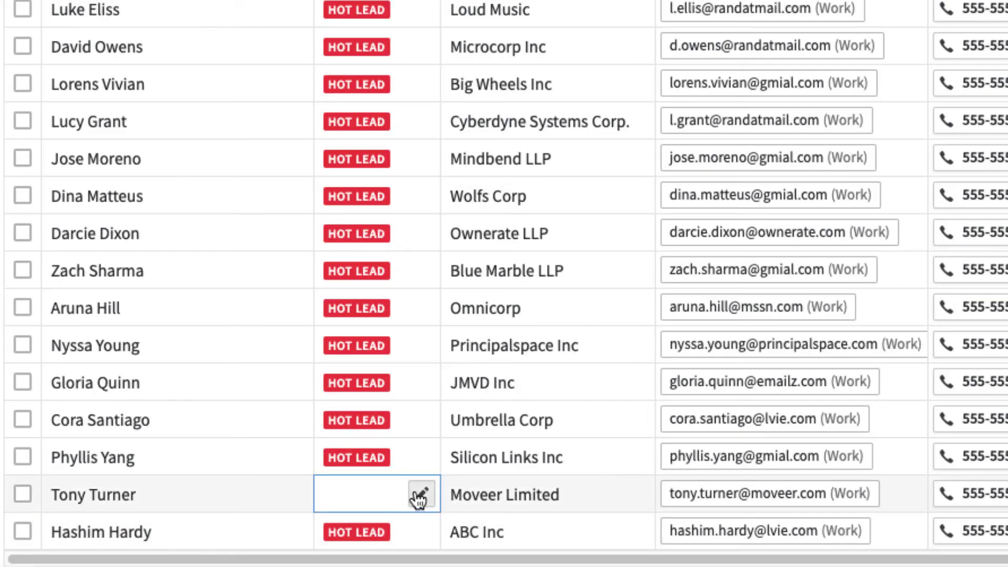
click(420, 493)
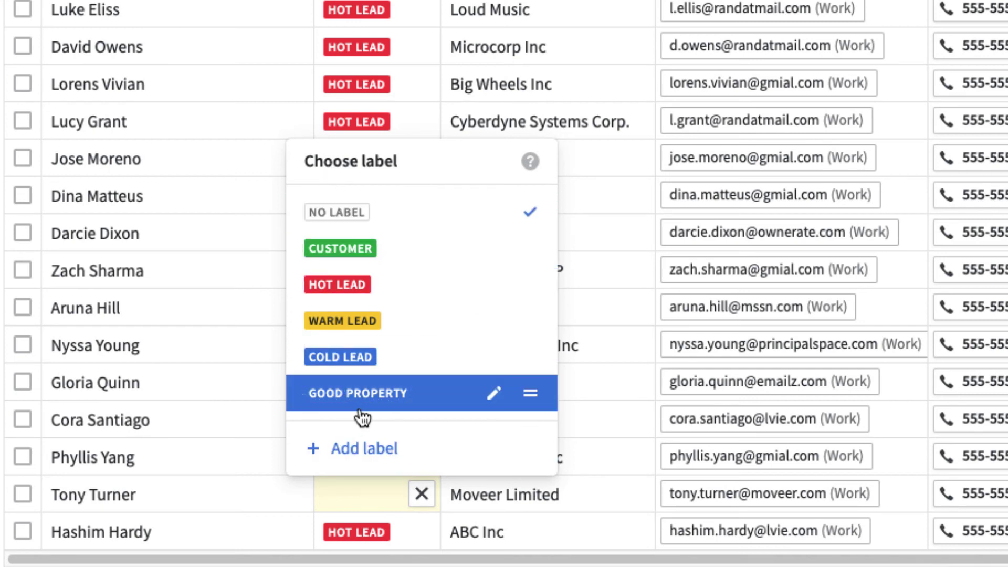
click(377, 400)
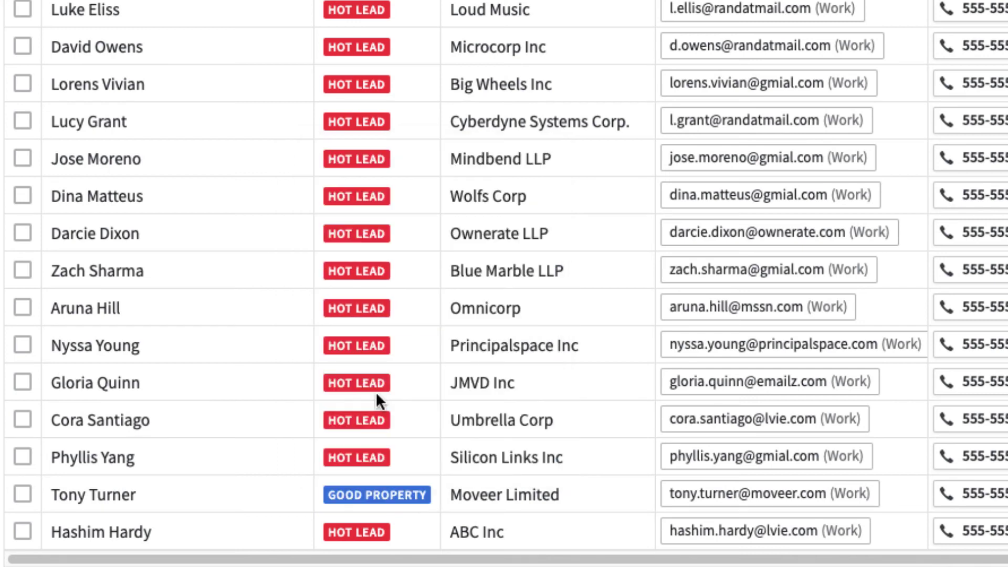
- Open the last Moveer Limited deal in the Good Fit Properties stage and review its planned activities
scroll(376, 392, right, 10)
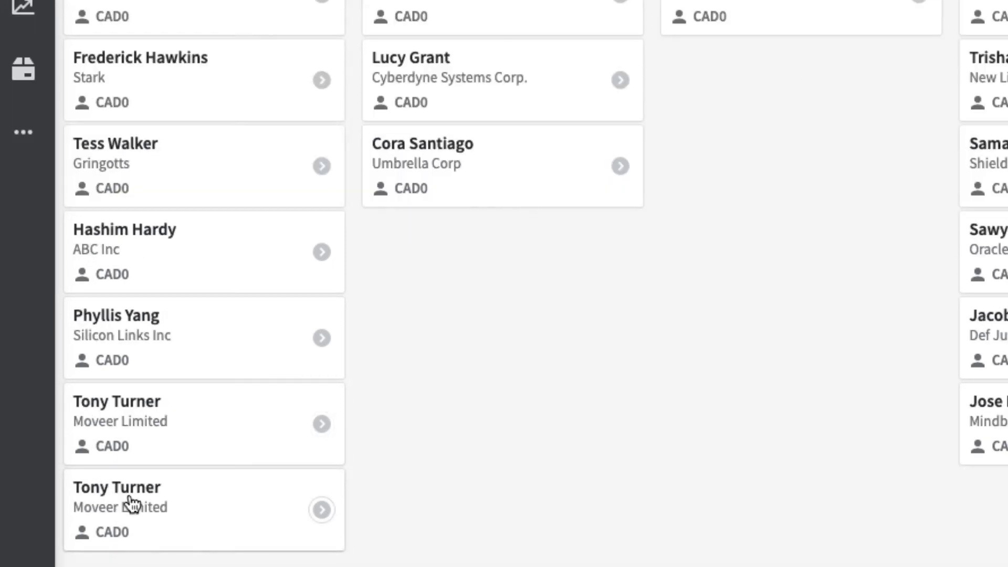
click(131, 504)
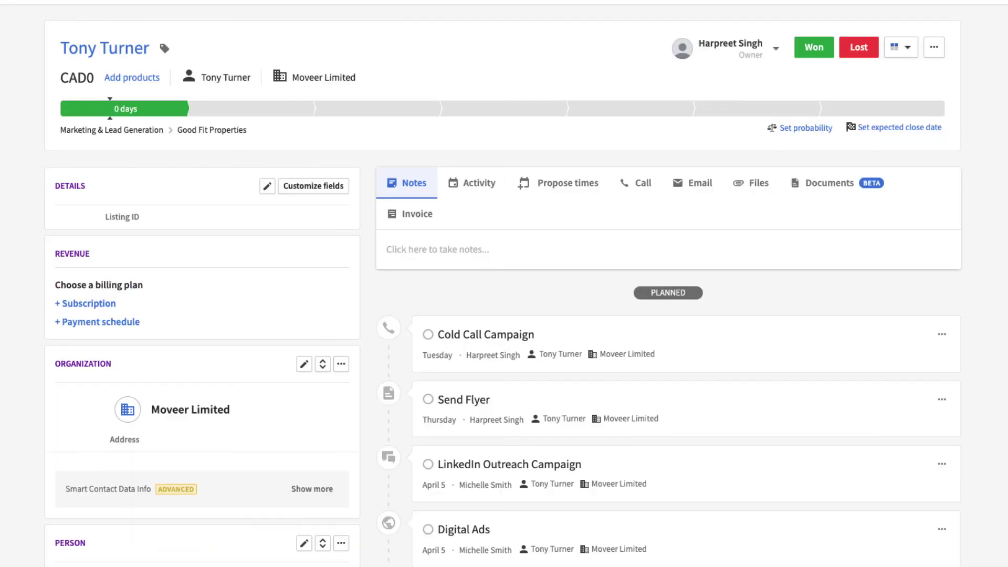
scroll(504, 283, down, 4)
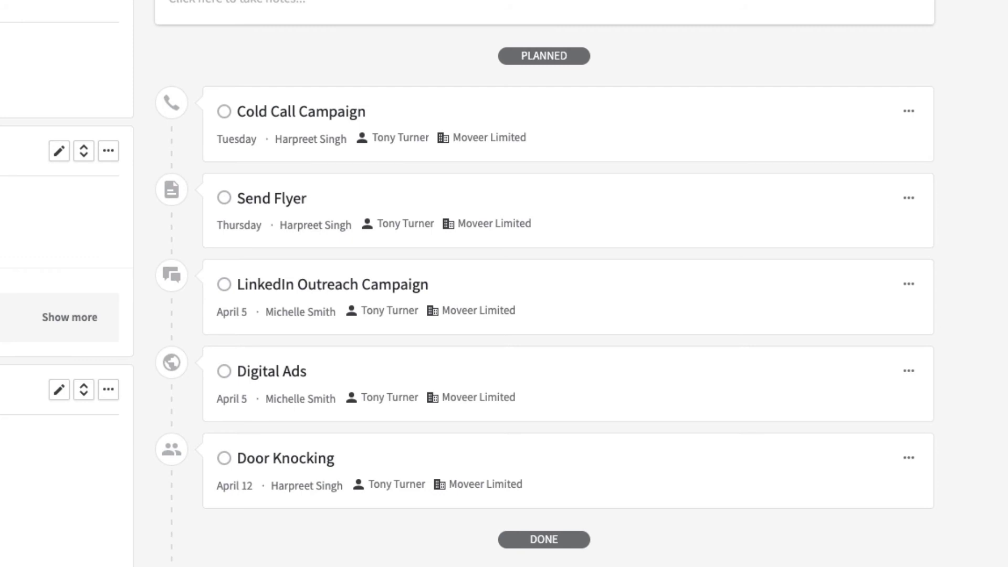
- Examine the due dates, owners and linked contacts of the planned outreach activities in the Moveer Limited deal
scroll(544, 283, up, 2)
scroll(543, 283, up, 1)
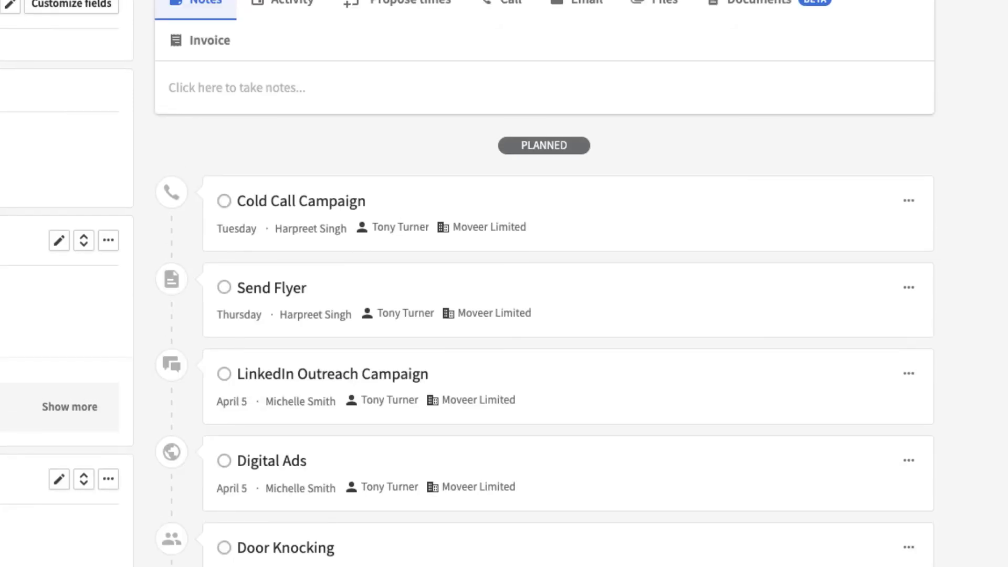
scroll(544, 284, down, 3)
scroll(543, 284, up, 7)
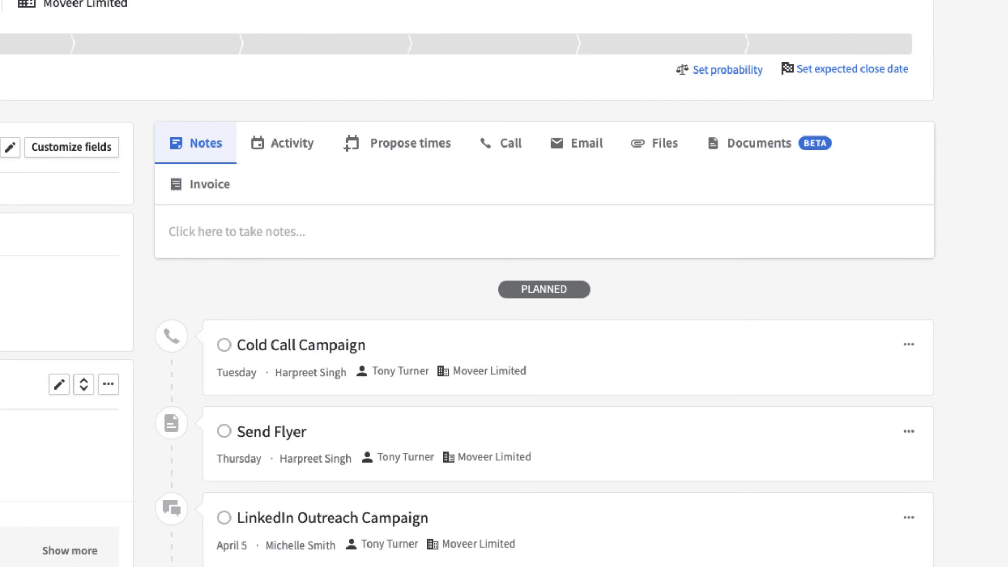
scroll(544, 283, down, 2)
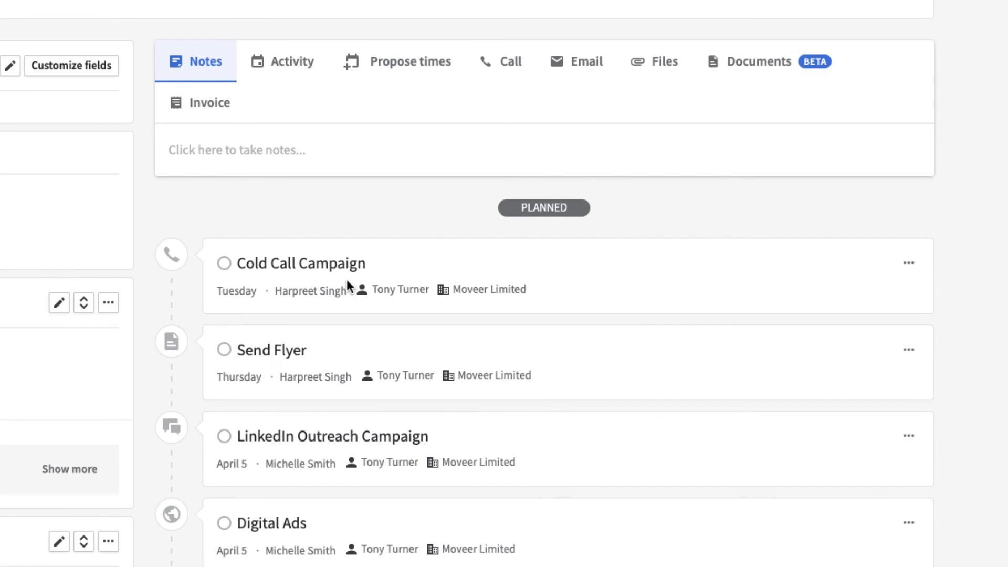
scroll(347, 282, down, 3)
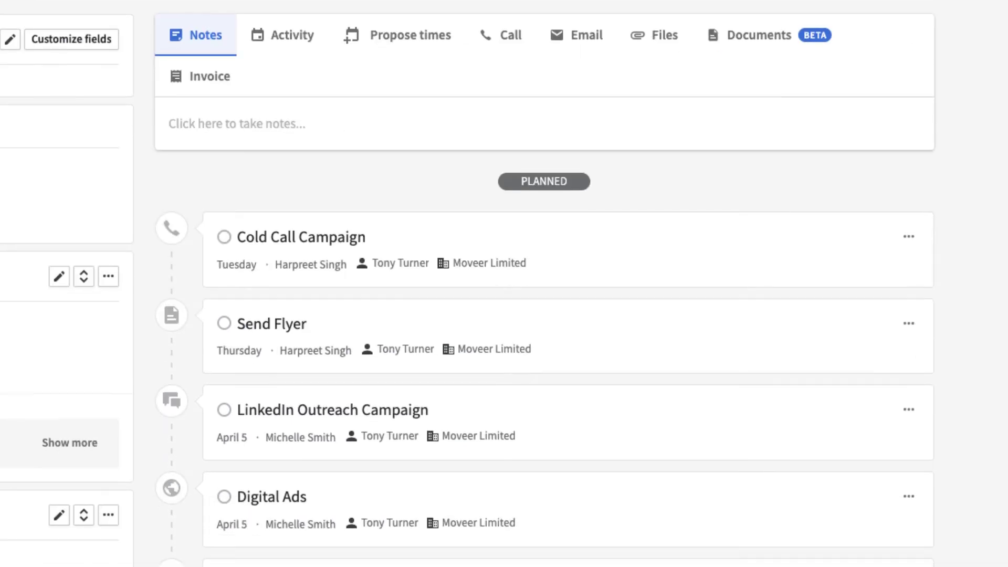
scroll(524, 304, down, 2)
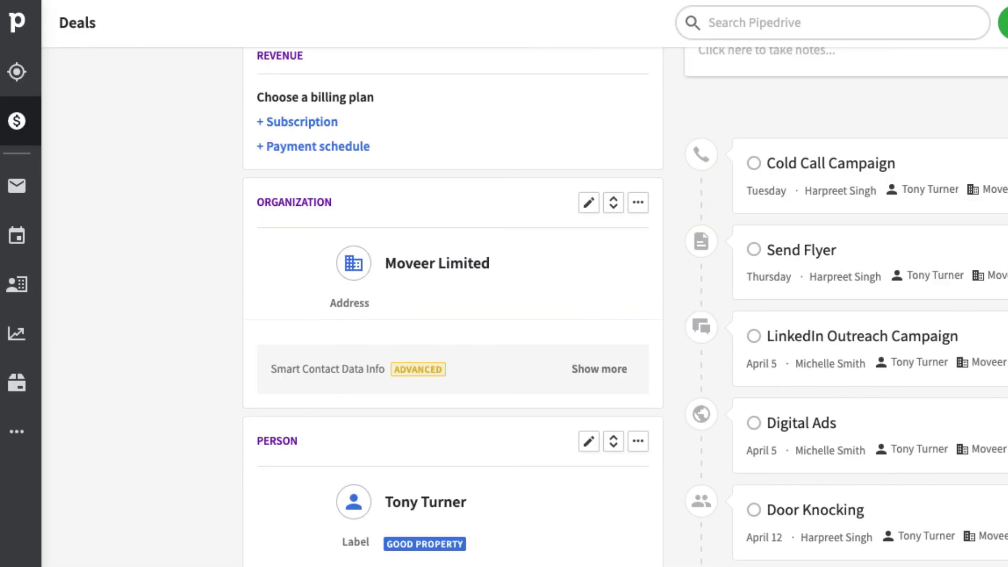
scroll(589, 341, up, 6)
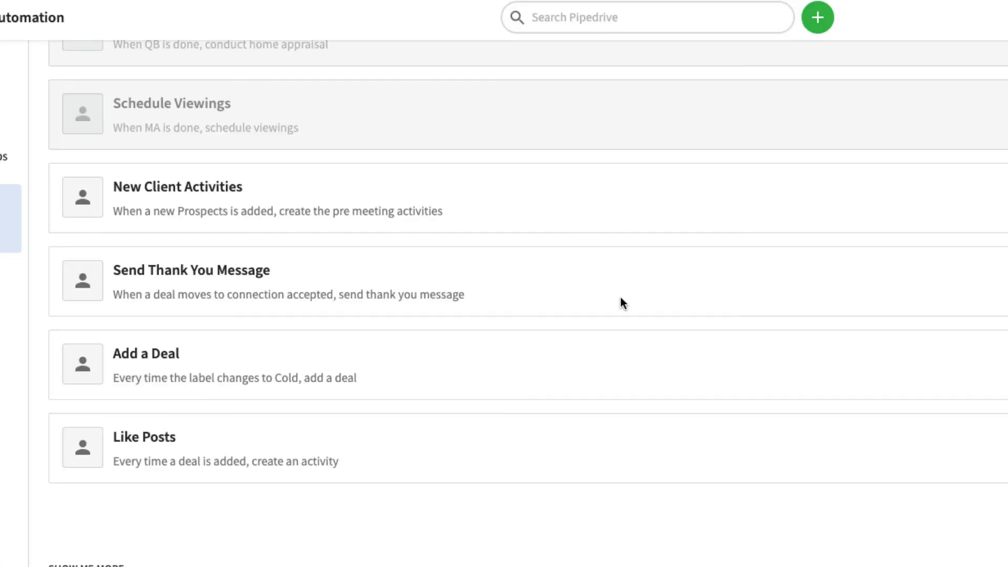
- Open the New Client Activities automation for editing and review its deal-created trigger and deal stage condition
scroll(620, 294, up, 1)
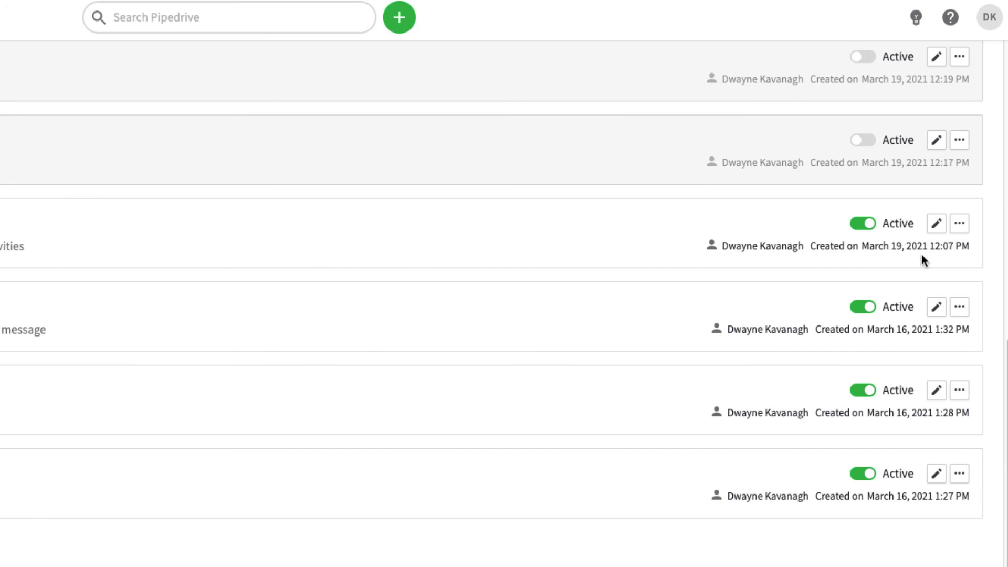
click(959, 224)
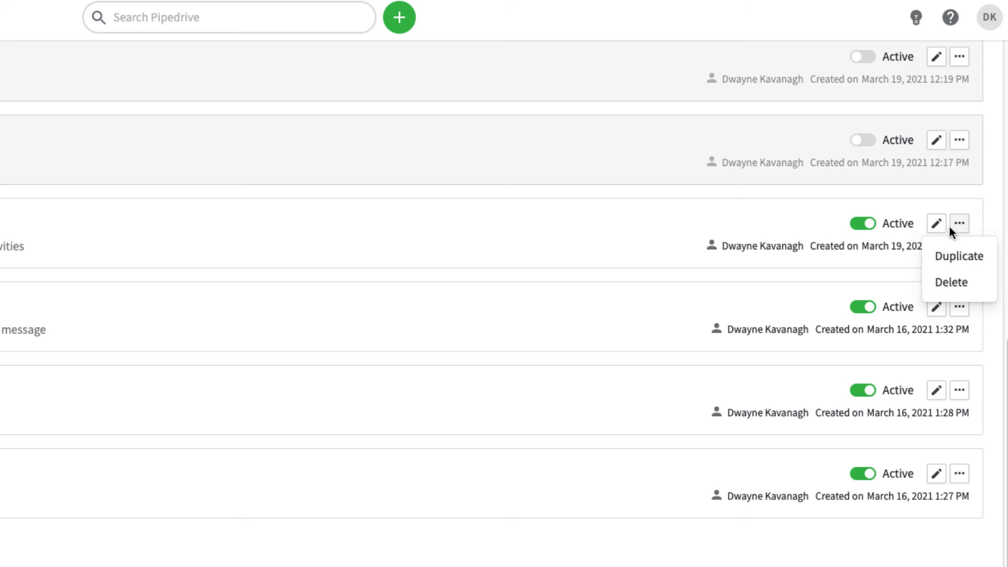
click(942, 225)
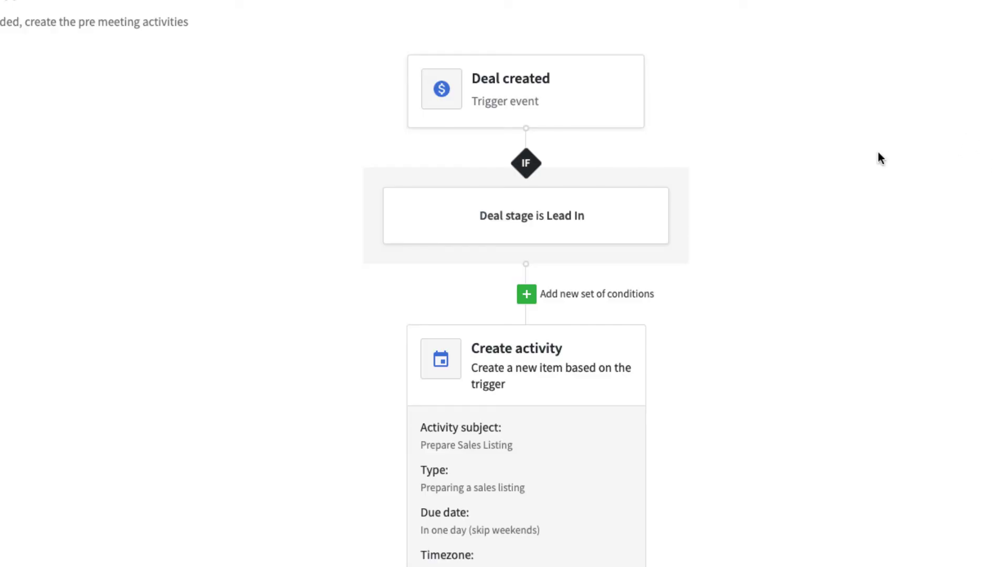
scroll(649, 69, down, 2)
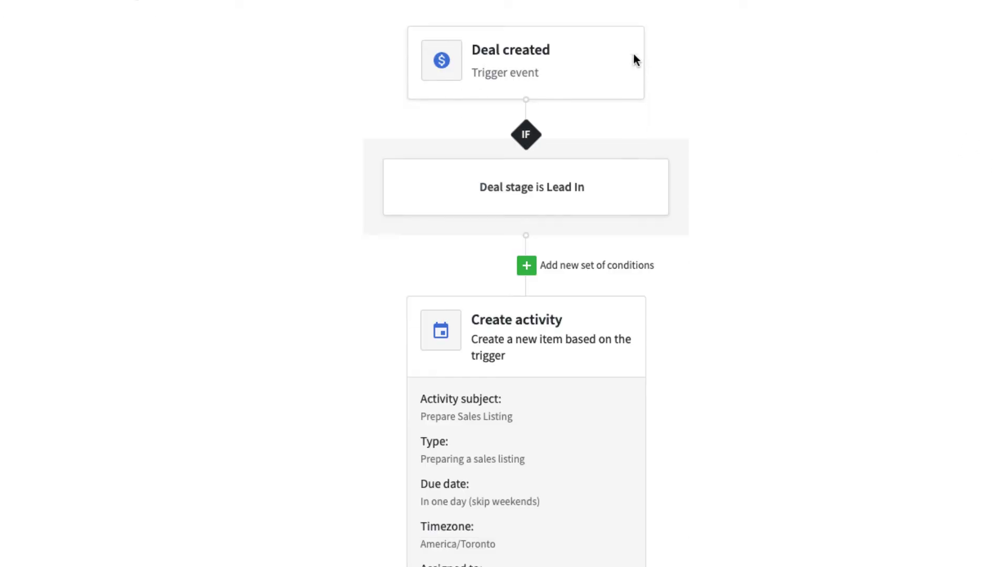
scroll(509, 23, up, 1)
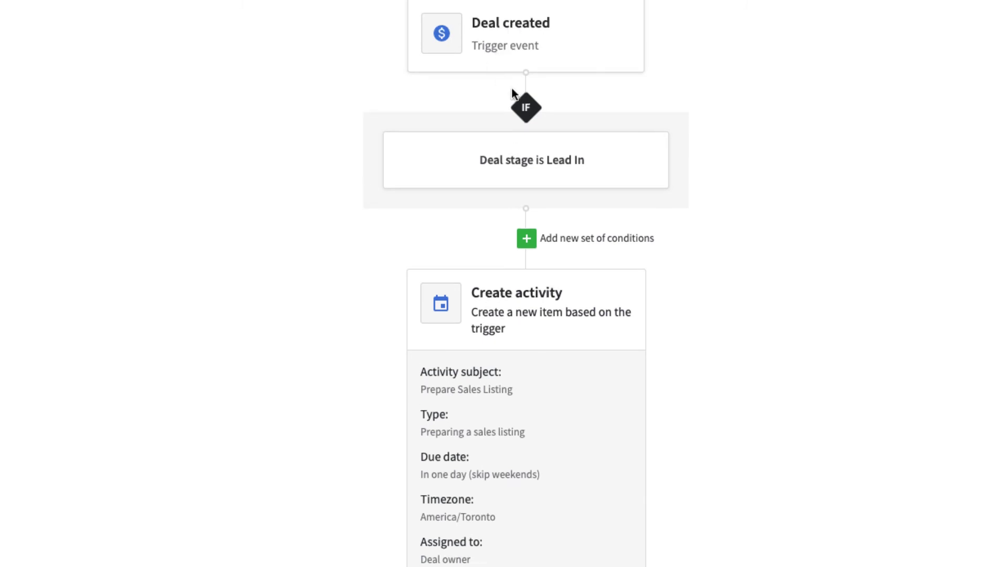
mouse_move(462, 172)
- Examine the subject, type, due date and assignee of each Create activity action in the New Client Activities automation
scroll(552, 169, down, 10)
scroll(560, 164, down, 20)
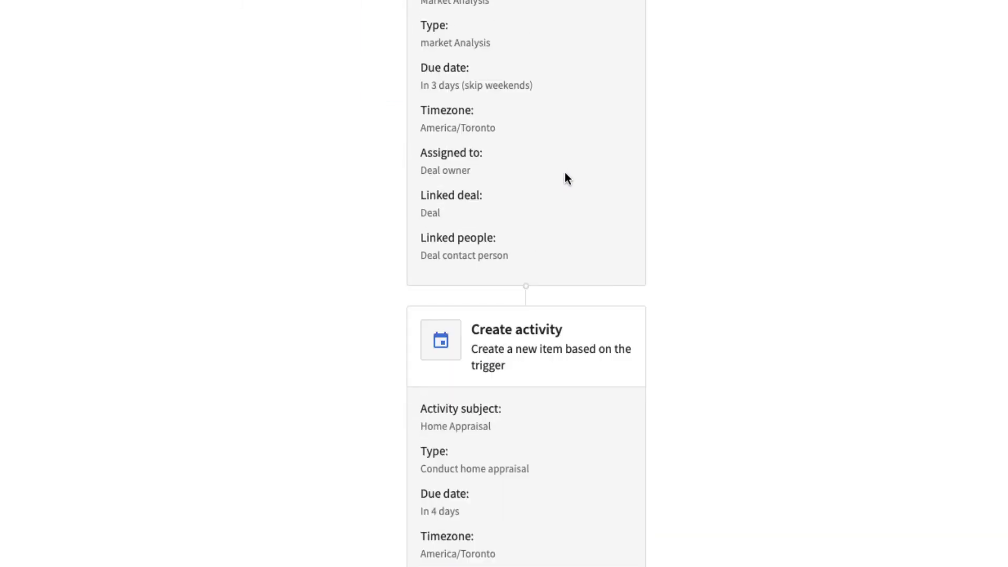
scroll(584, 203, up, 20)
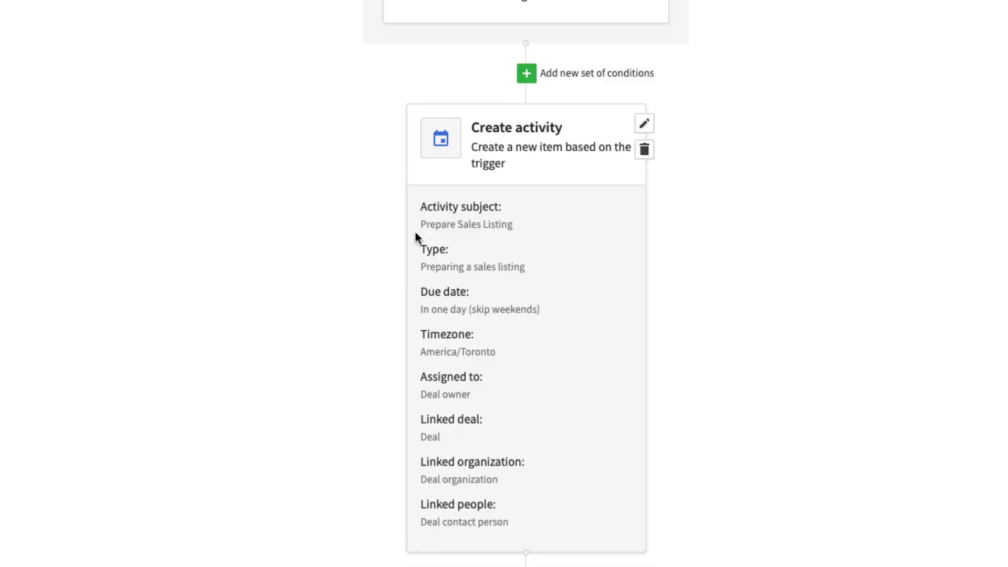
scroll(516, 231, down, 7)
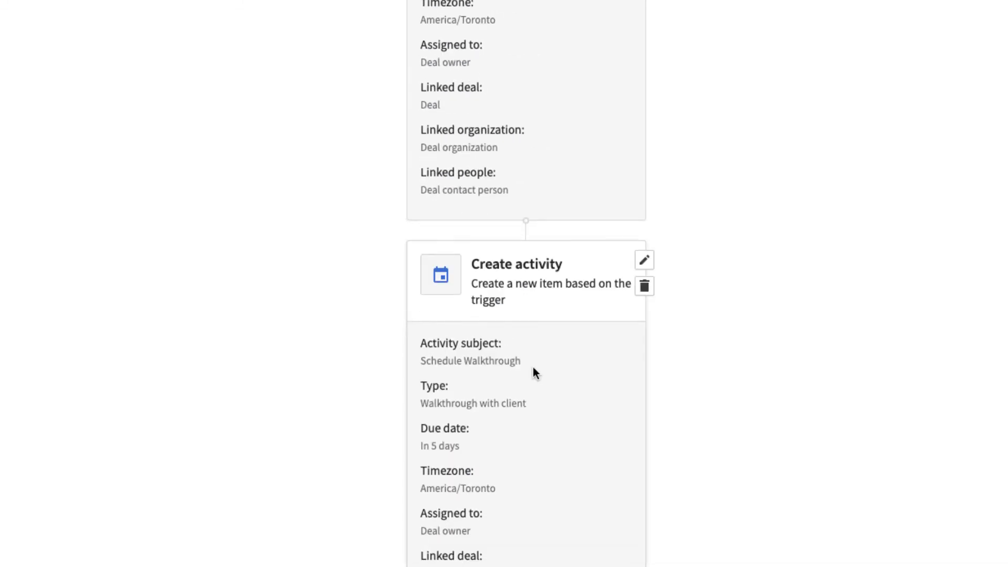
scroll(533, 369, down, 8)
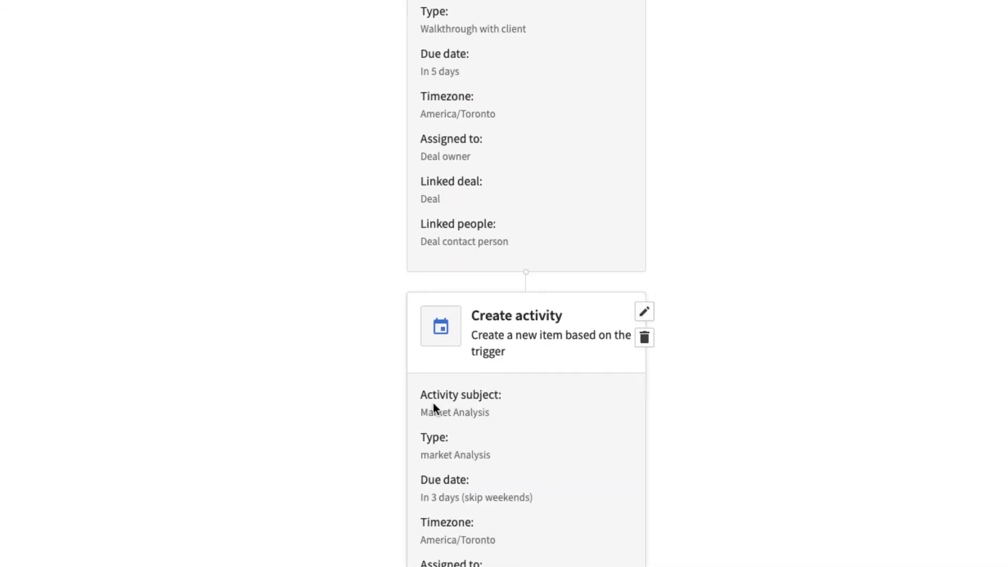
scroll(540, 402, down, 4)
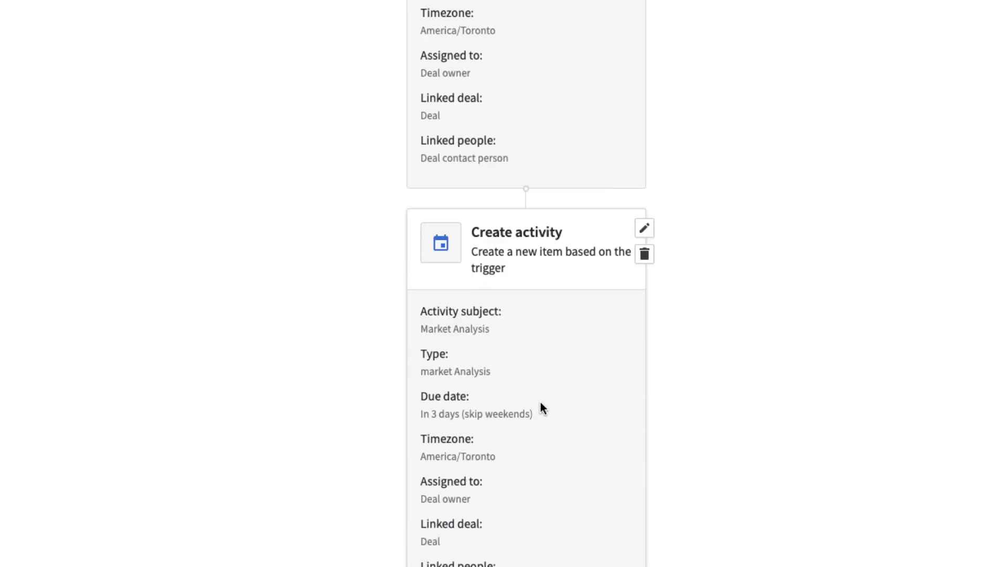
scroll(538, 401, down, 5)
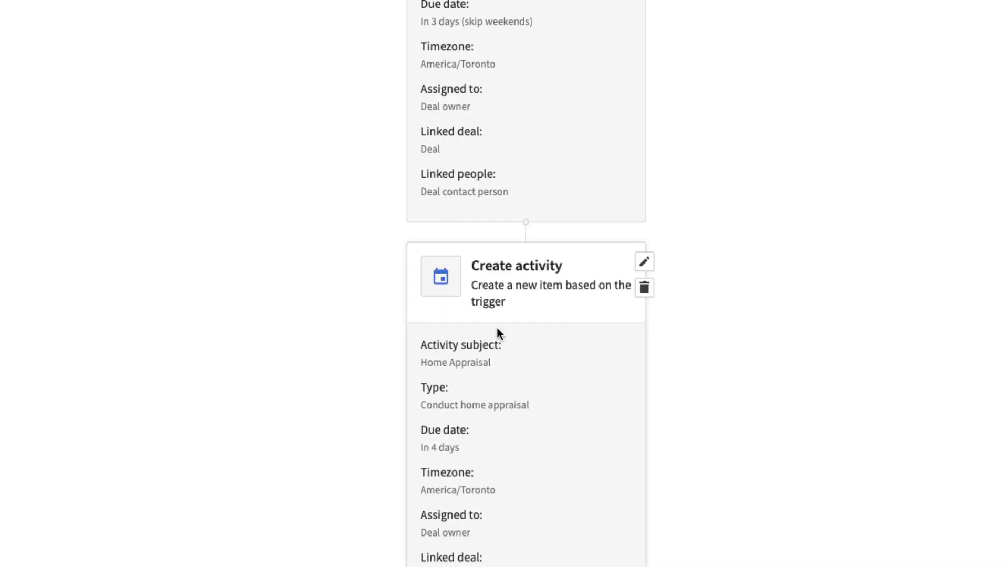
scroll(533, 341, down, 3)
scroll(588, 315, up, 10)
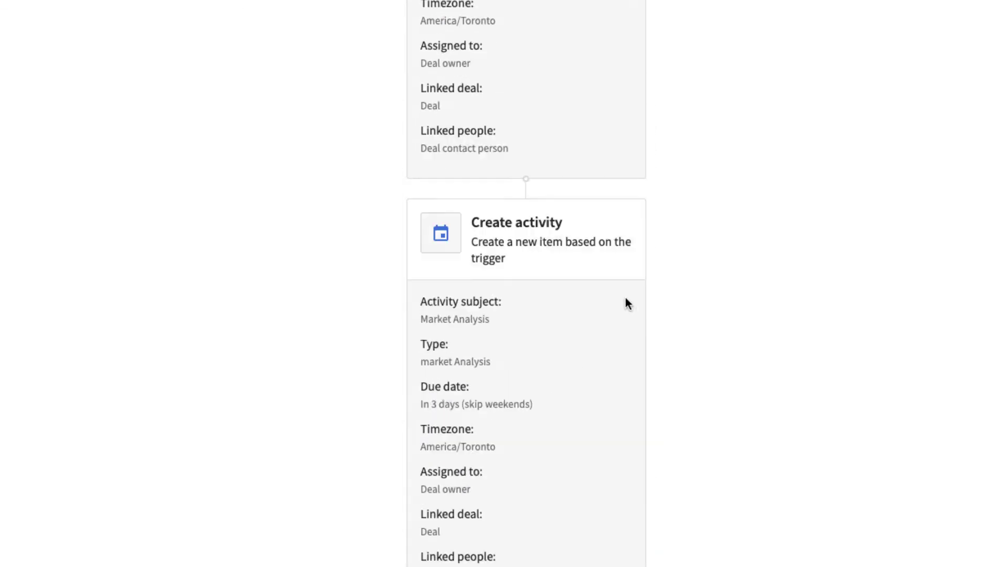
scroll(625, 301, down, 20)
scroll(615, 290, up, 5)
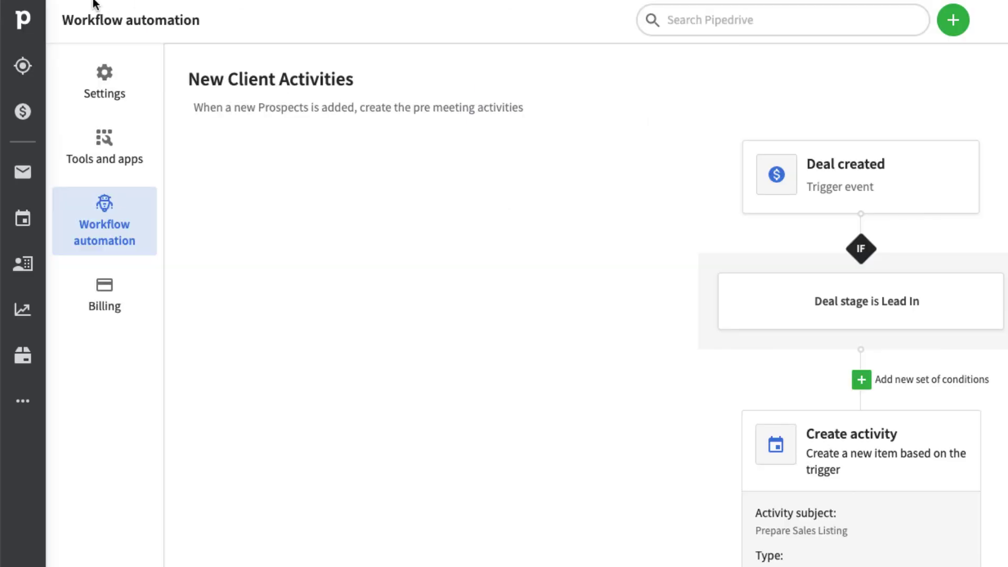
- In the people contacts list, clear the label of the Palo Alto Networks contact and assign the Hot Lead label again
click(24, 275)
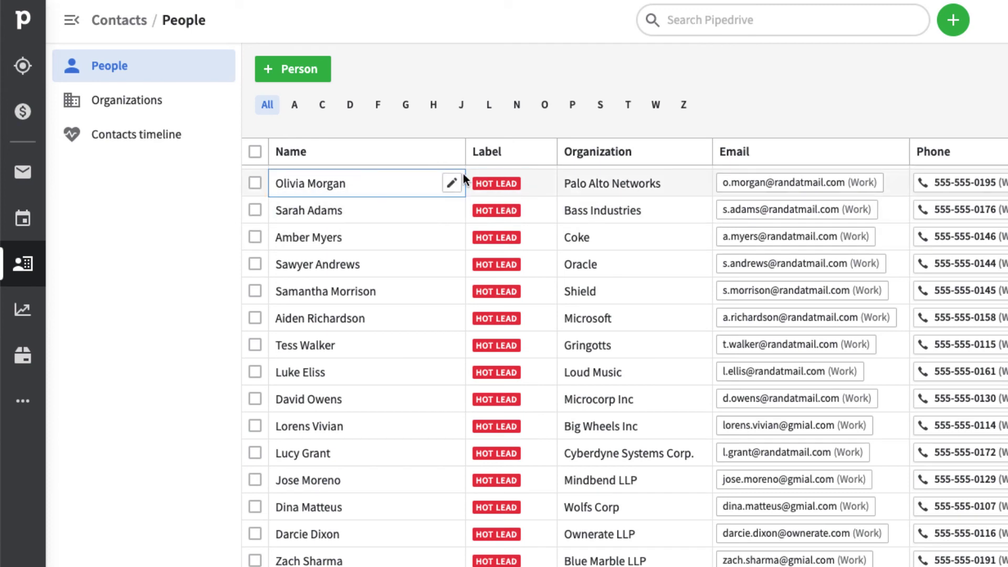
click(541, 183)
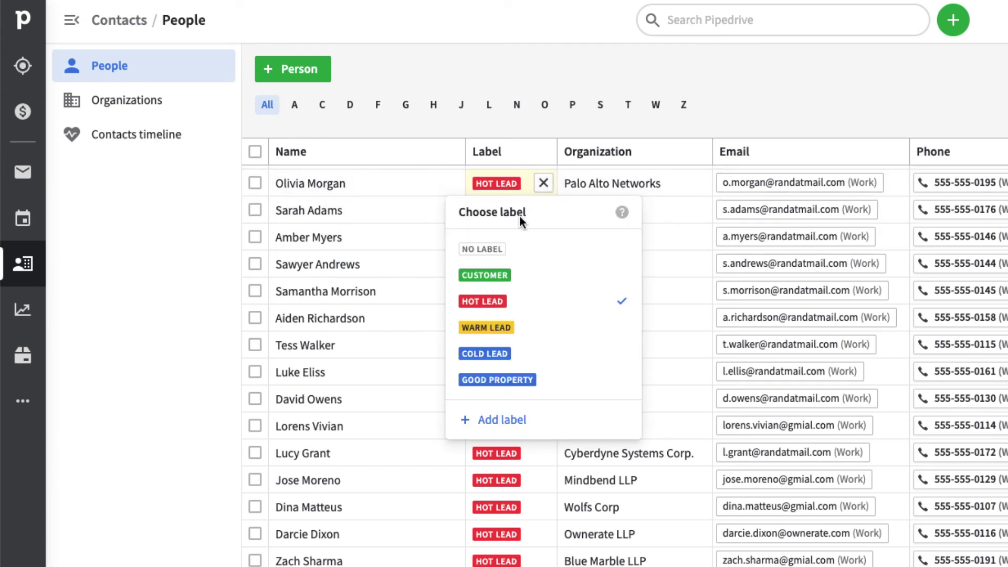
click(505, 250)
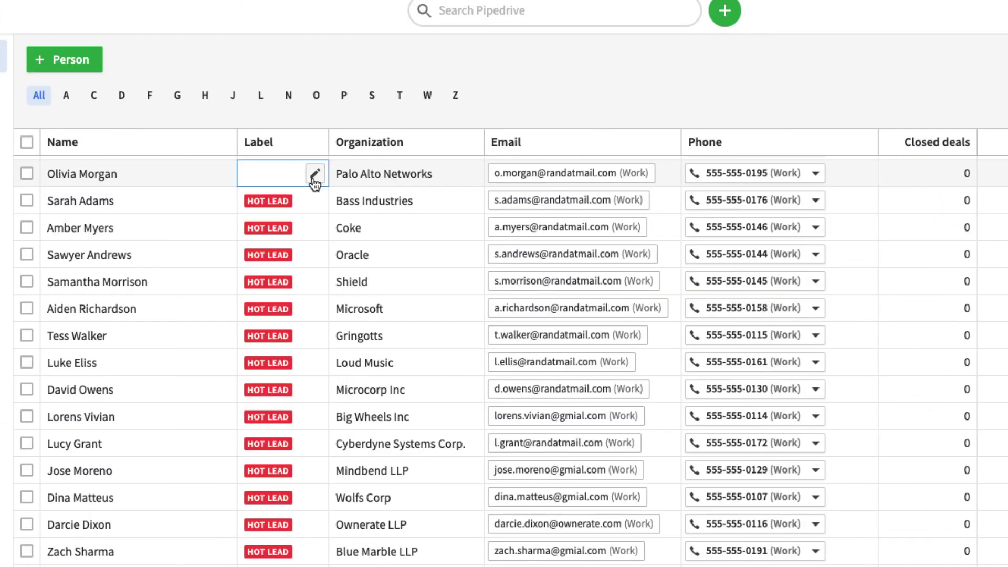
click(315, 176)
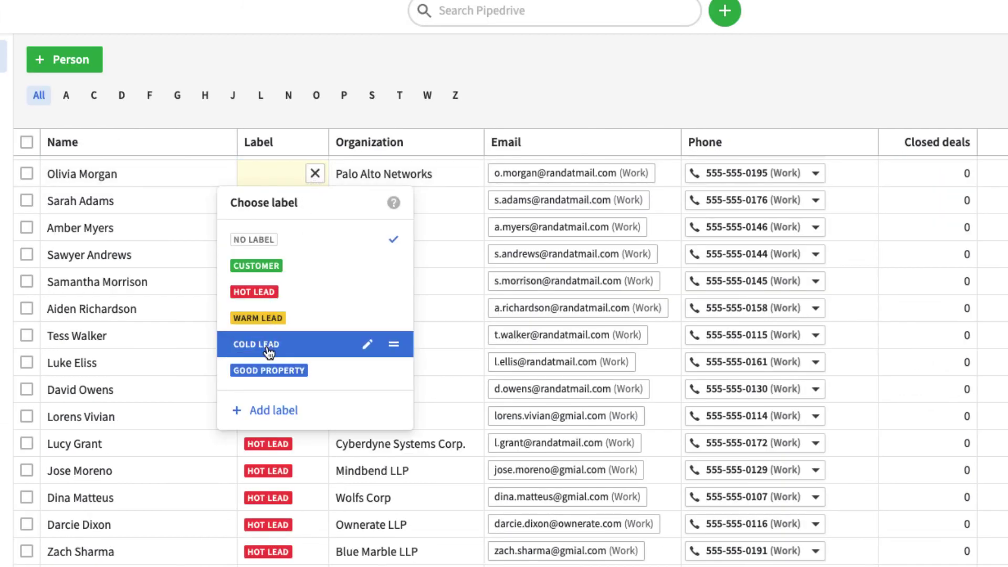
click(272, 291)
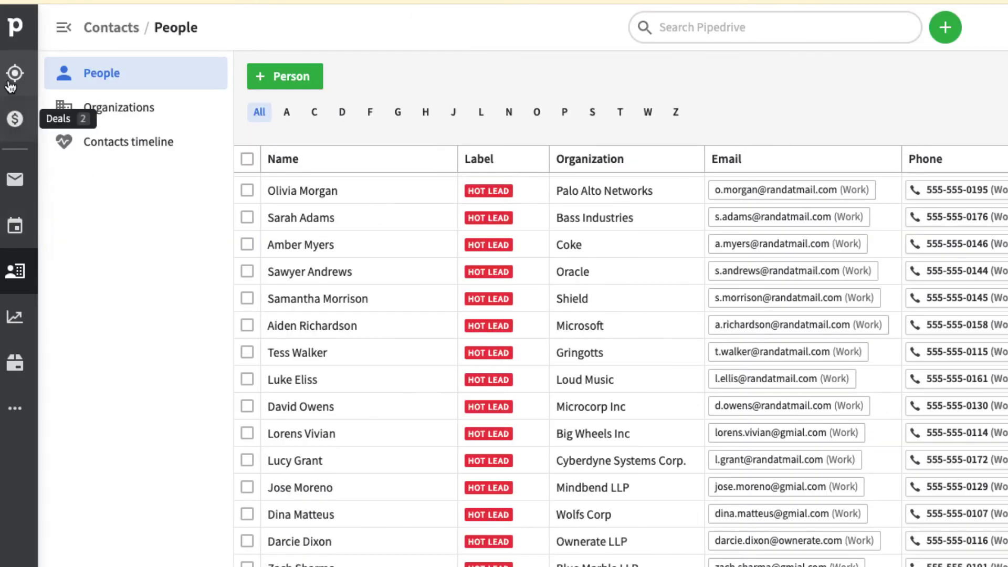
- Switch the deals board from Marketing & Lead Generation to the Real Estate pipeline
click(16, 117)
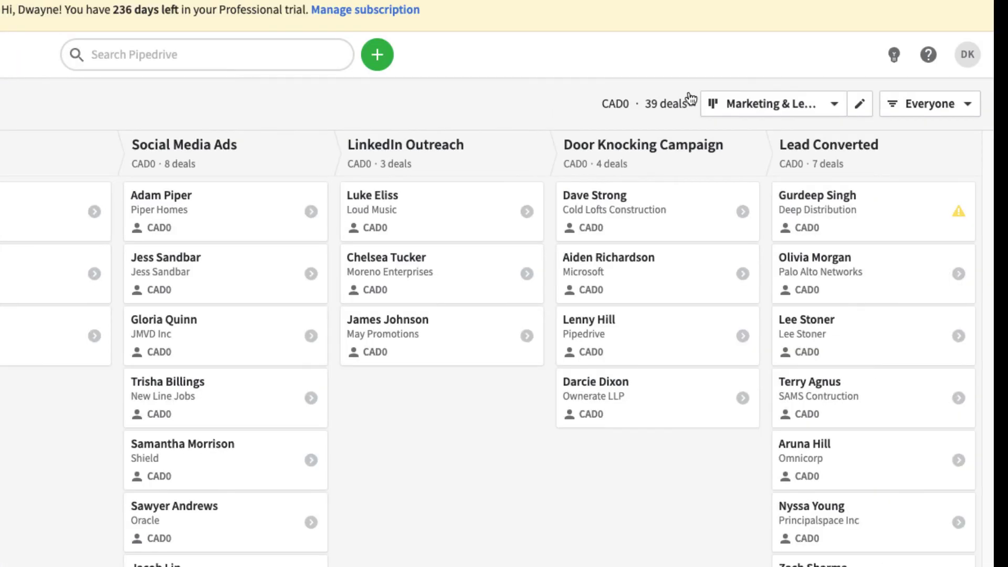
click(831, 99)
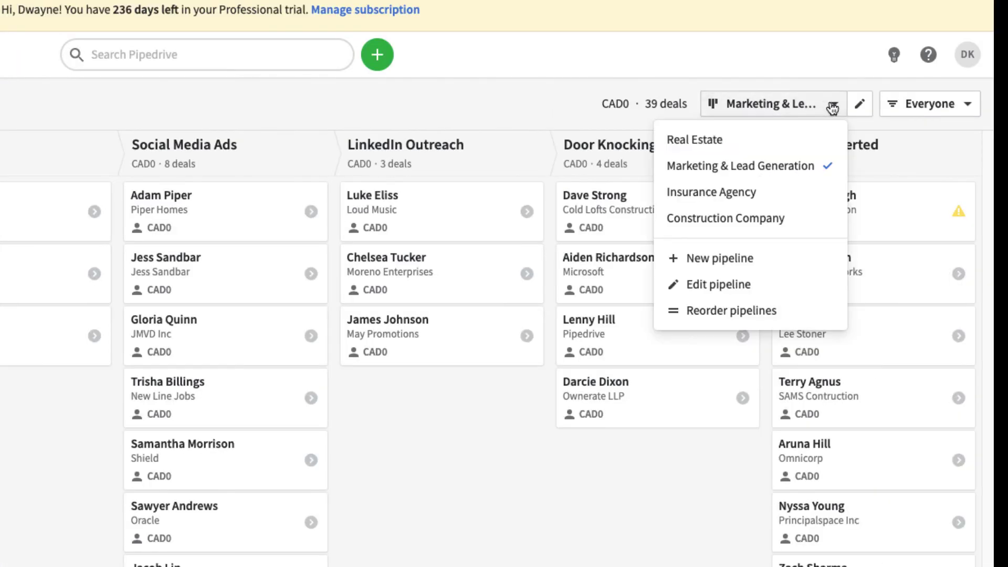
click(776, 141)
- Open the relabeled contact's deal near the end of the Lead In stage and review its planned activities
scroll(164, 94, down, 3)
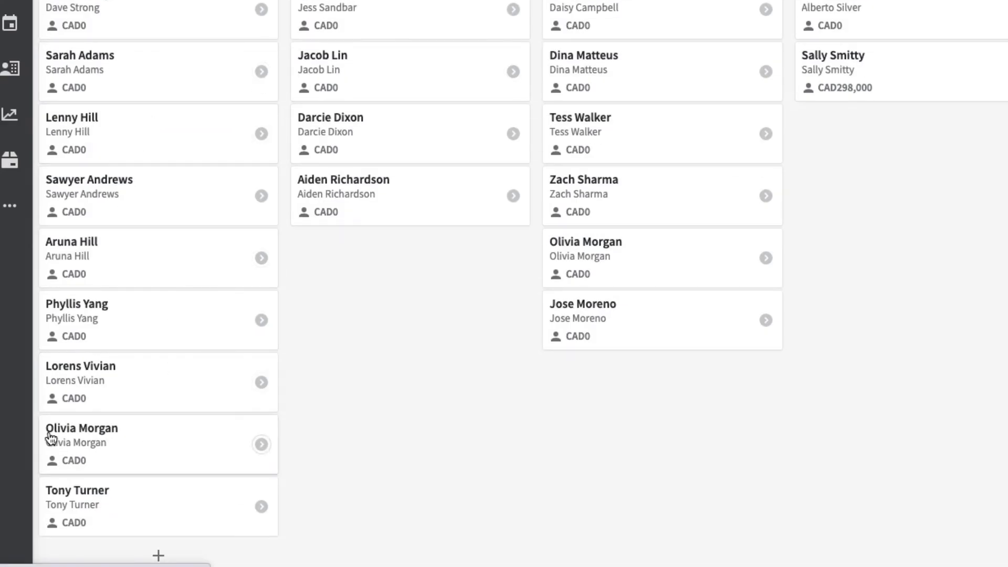
scroll(196, 363, up, 3)
scroll(195, 364, down, 3)
click(137, 434)
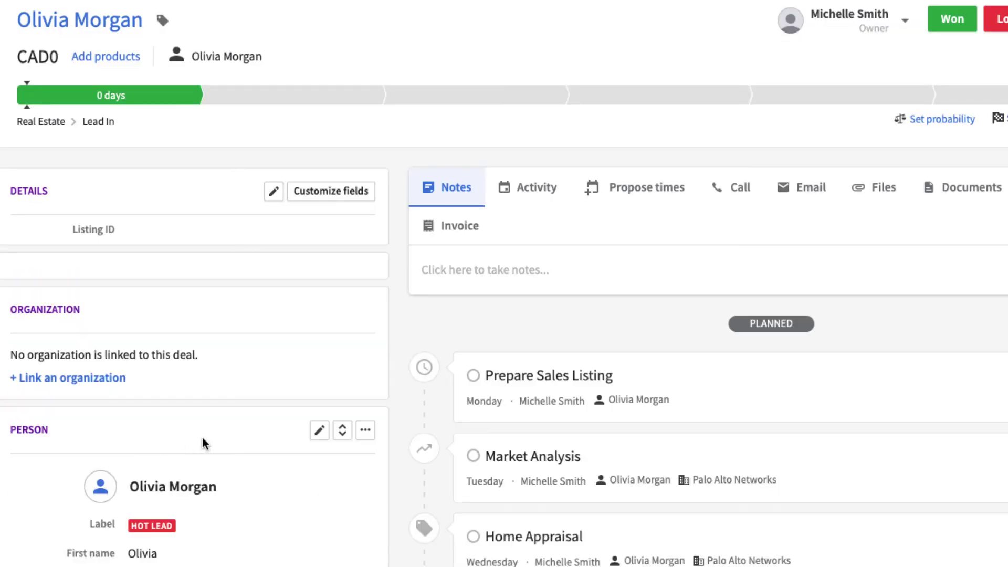
scroll(220, 441, down, 5)
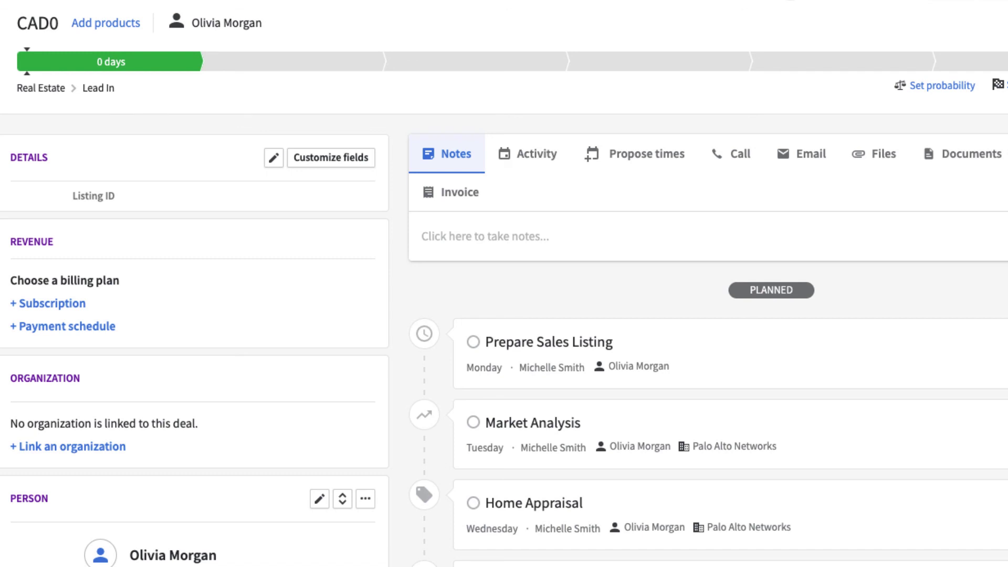
scroll(708, 314, down, 6)
scroll(709, 315, up, 5)
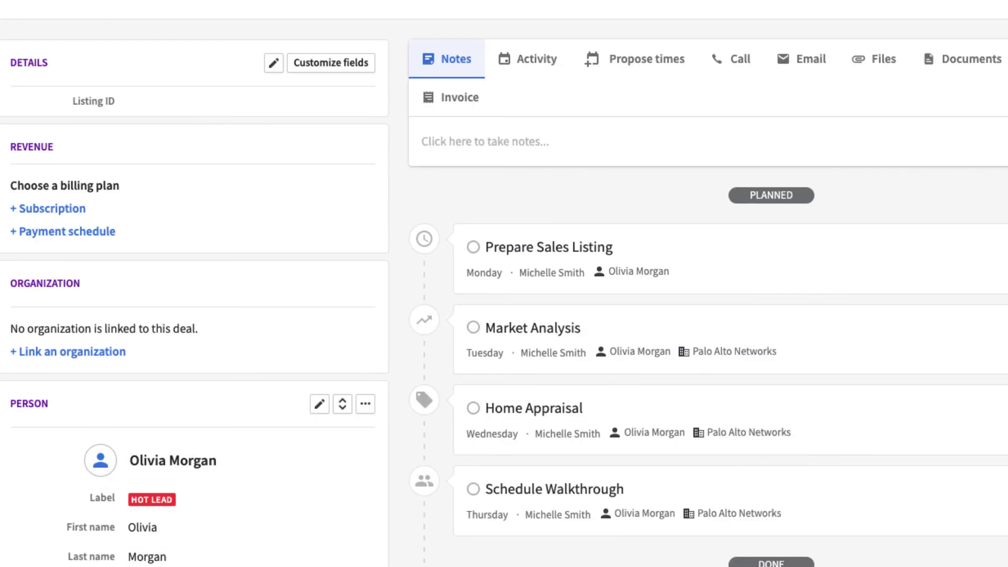
scroll(504, 284, up, 3)
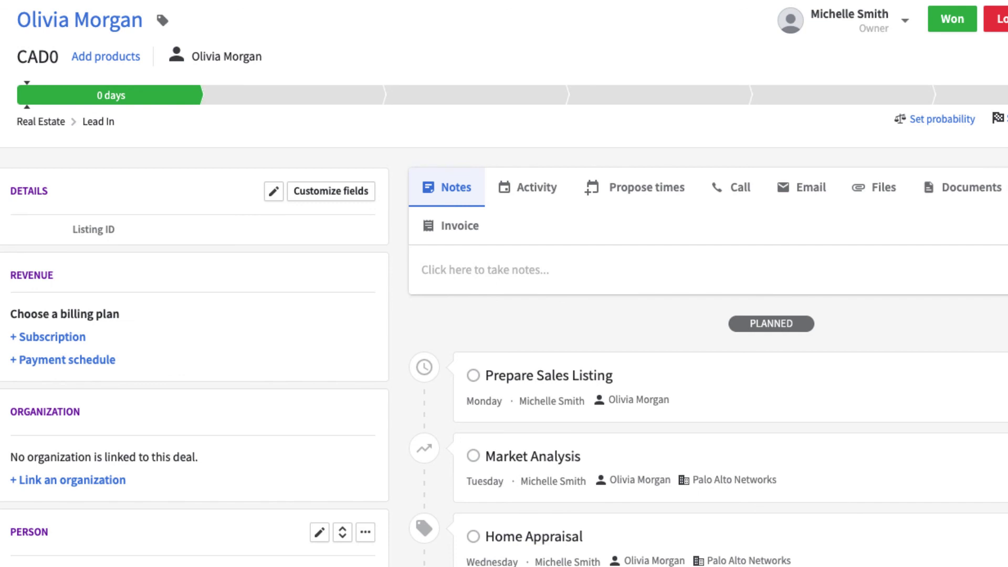
scroll(504, 284, down, 5)
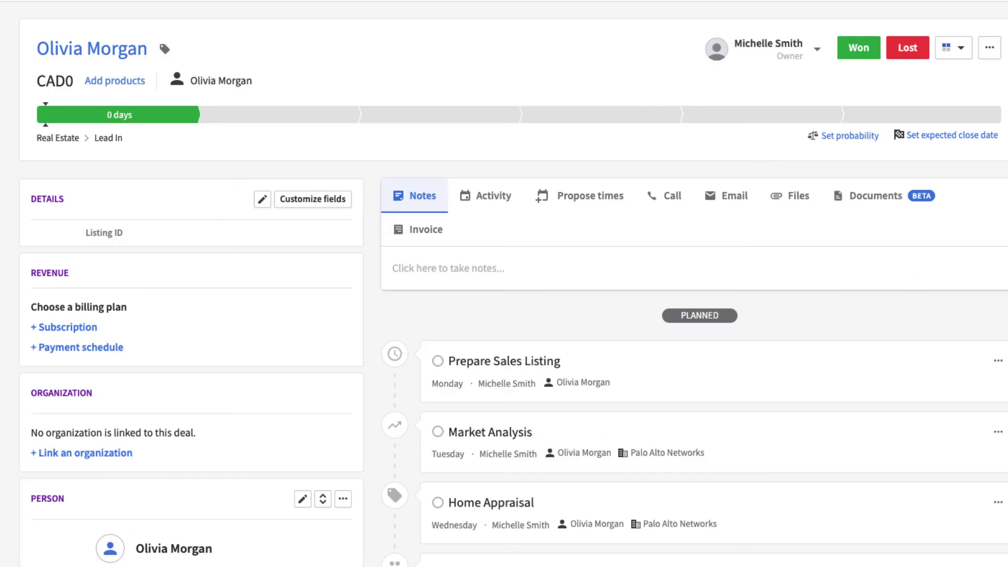